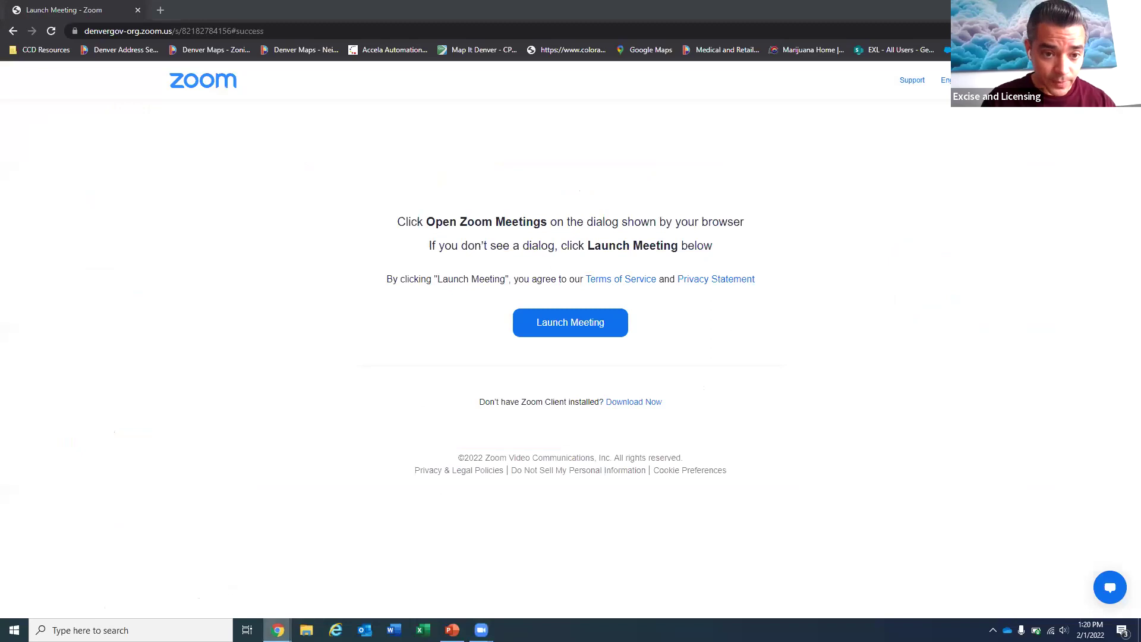
Switch to the browser window with the modification of premises page and go up to its Medical and Retail Marijuana Licenses and Permits page.
key(alt+Tab)
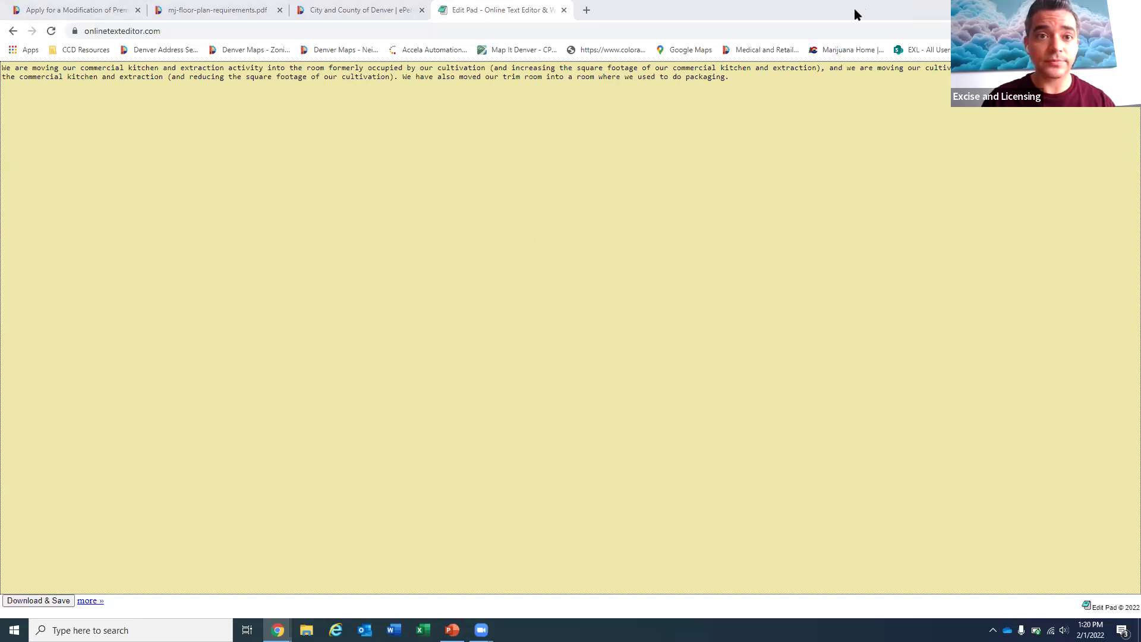
click(110, 10)
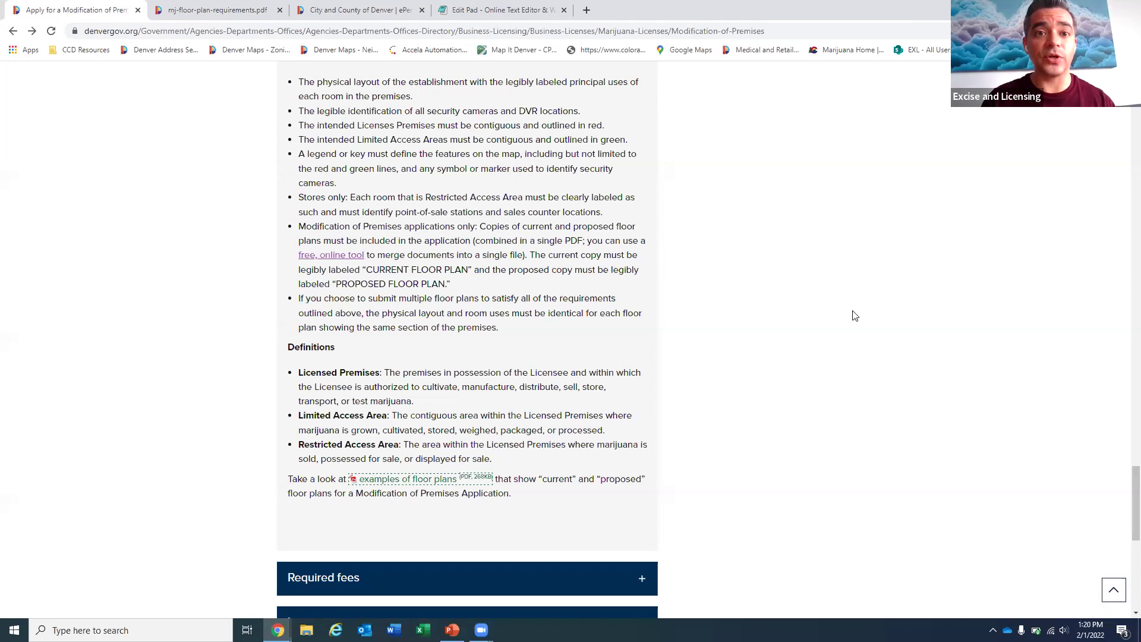
scroll(854, 315, up, 3)
scroll(854, 315, up, 15)
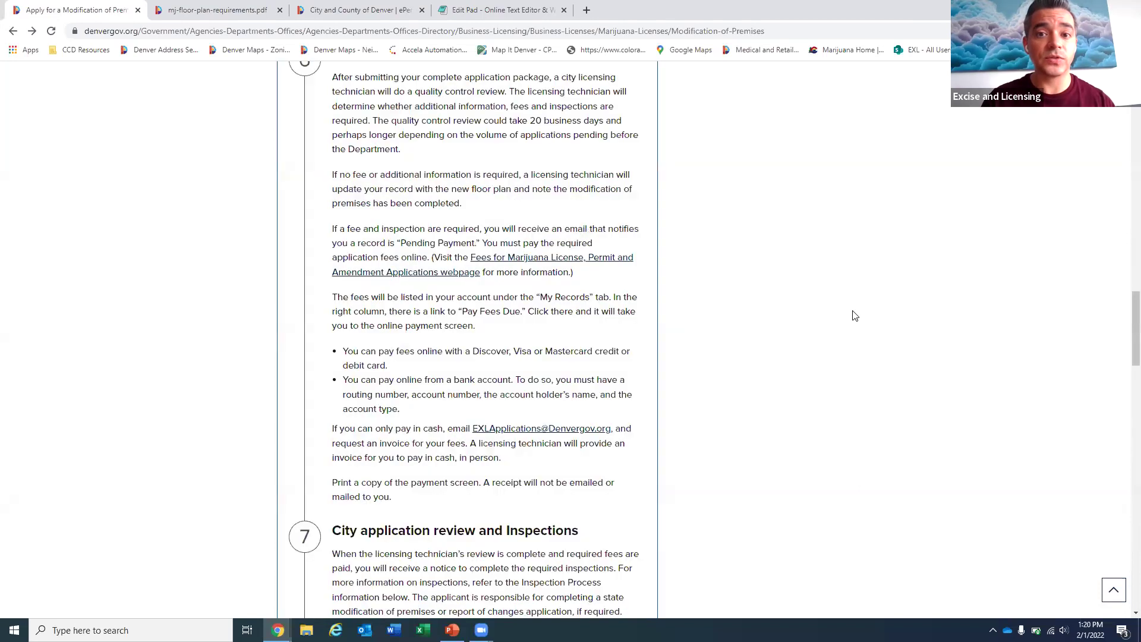
scroll(854, 315, up, 4)
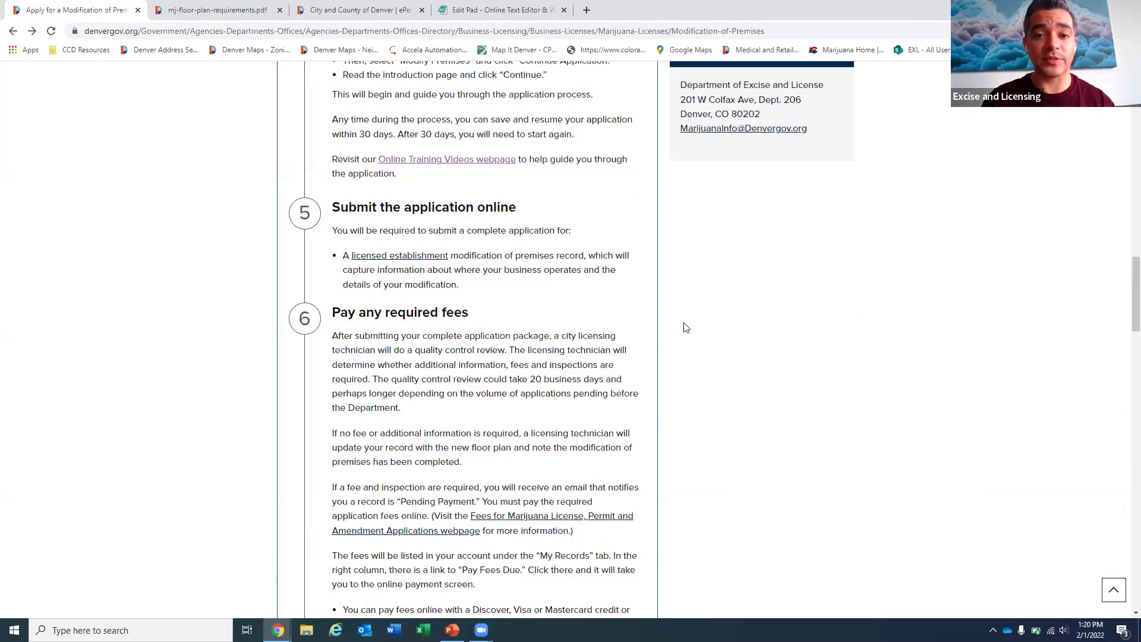
scroll(682, 327, up, 20)
click(829, 344)
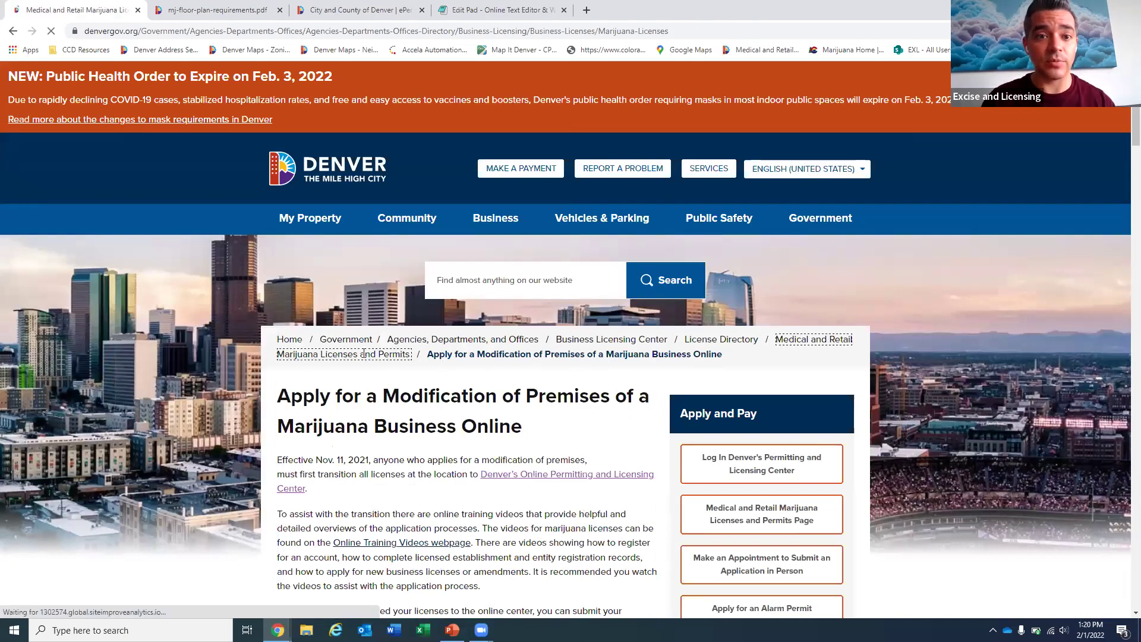
Open the Apply for a Modification of Premises of a Marijuana Business Online page from the marijuana licenses overview.
scroll(647, 451, down, 3)
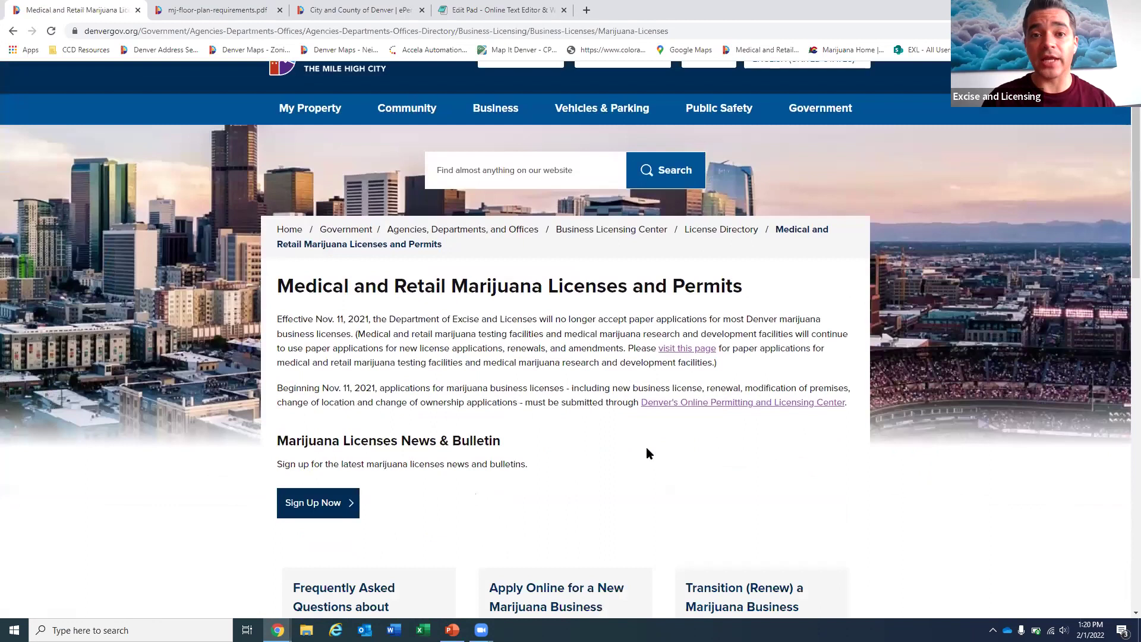
scroll(725, 336, down, 1)
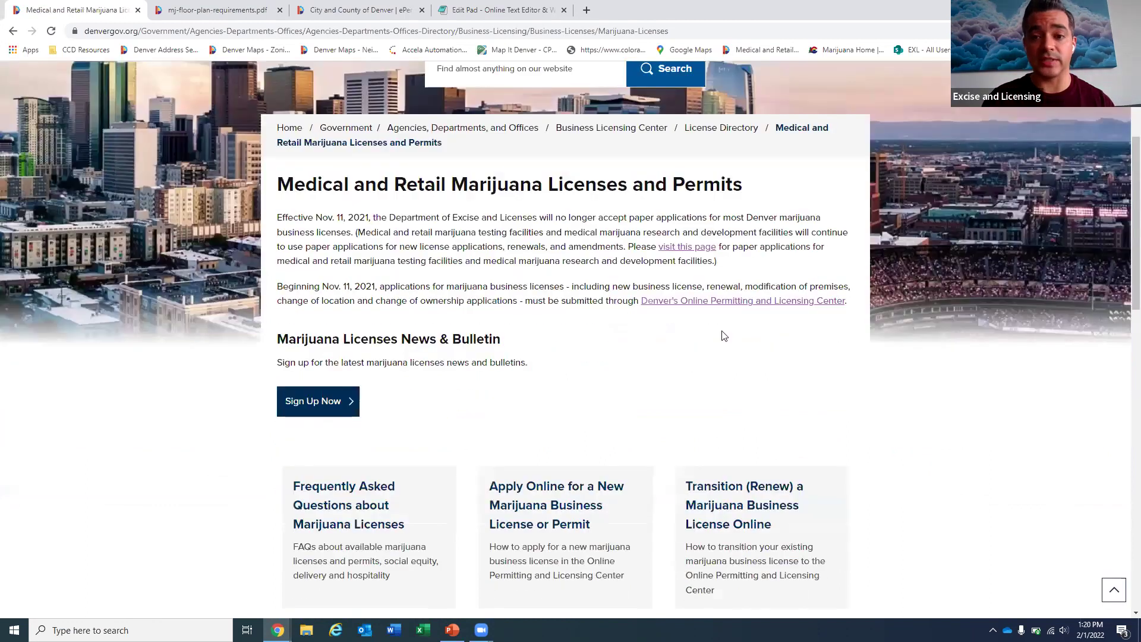
scroll(724, 336, down, 6)
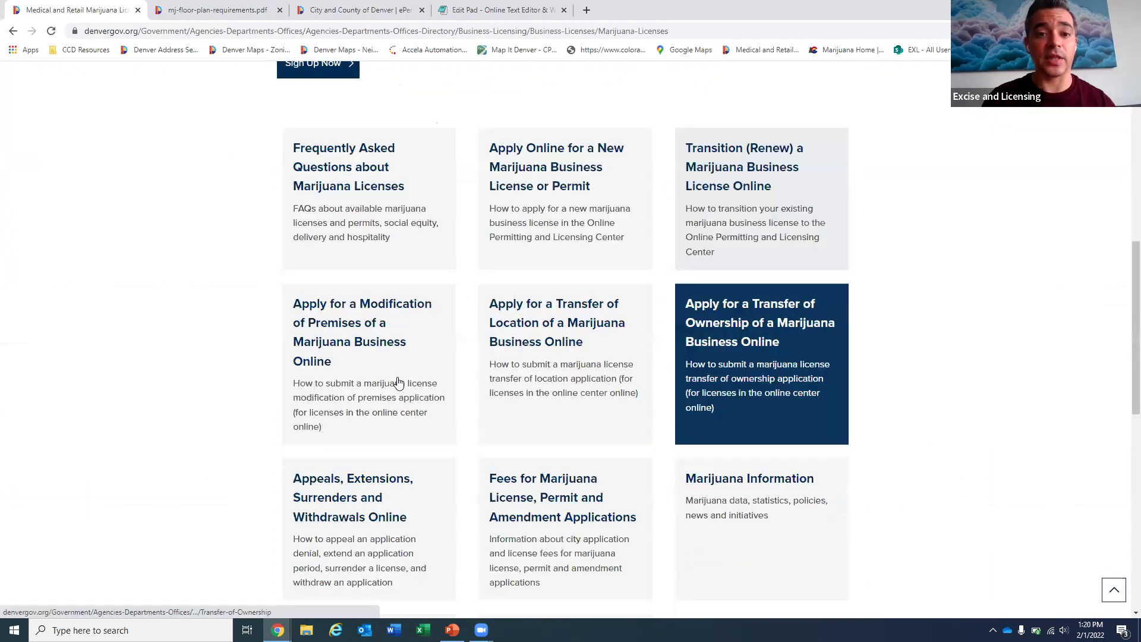
click(398, 382)
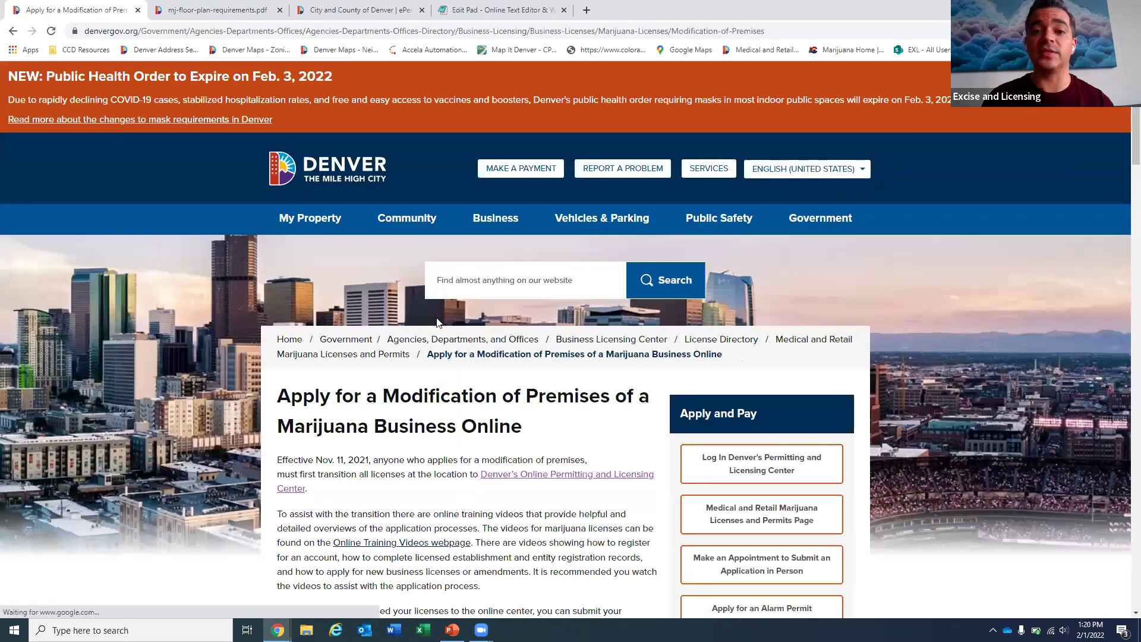
Review when a modification of premises application is required and the numbered submission steps, from training videos through license issuance.
scroll(570, 463, down, 3)
scroll(570, 463, down, 2)
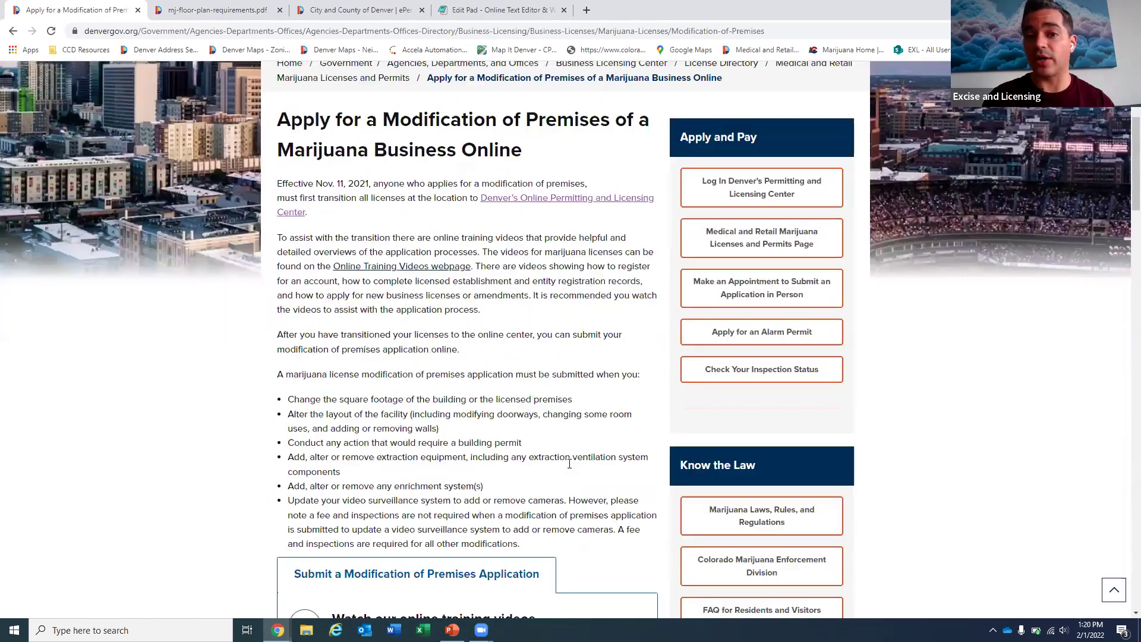
scroll(570, 463, down, 2)
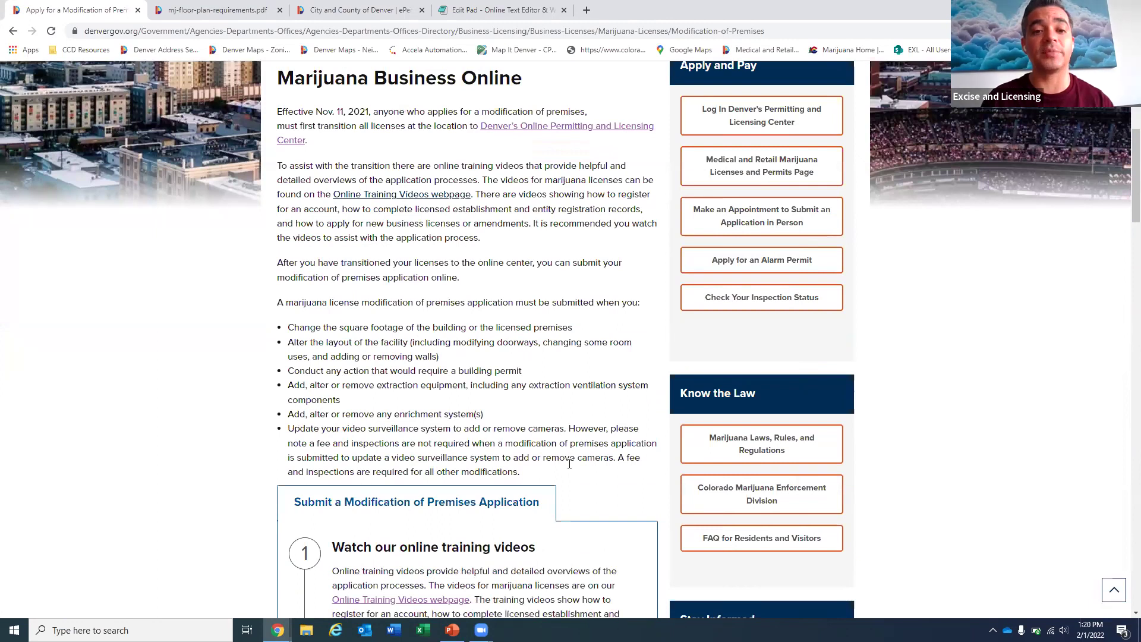
scroll(569, 463, down, 5)
scroll(569, 464, down, 3)
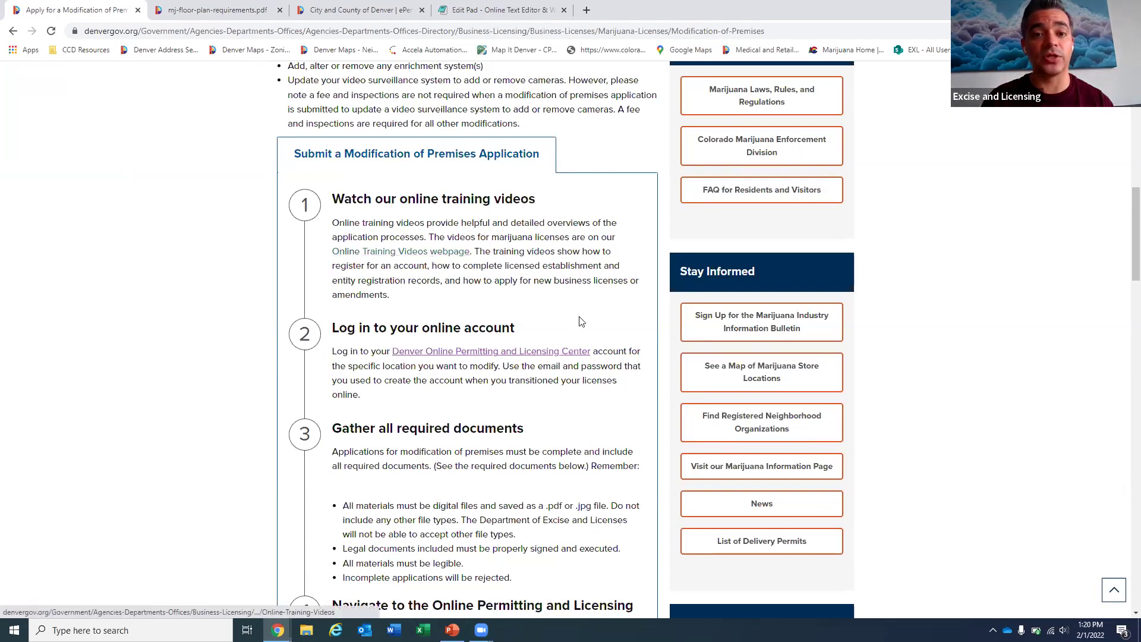
scroll(580, 317, down, 5)
scroll(581, 317, down, 2)
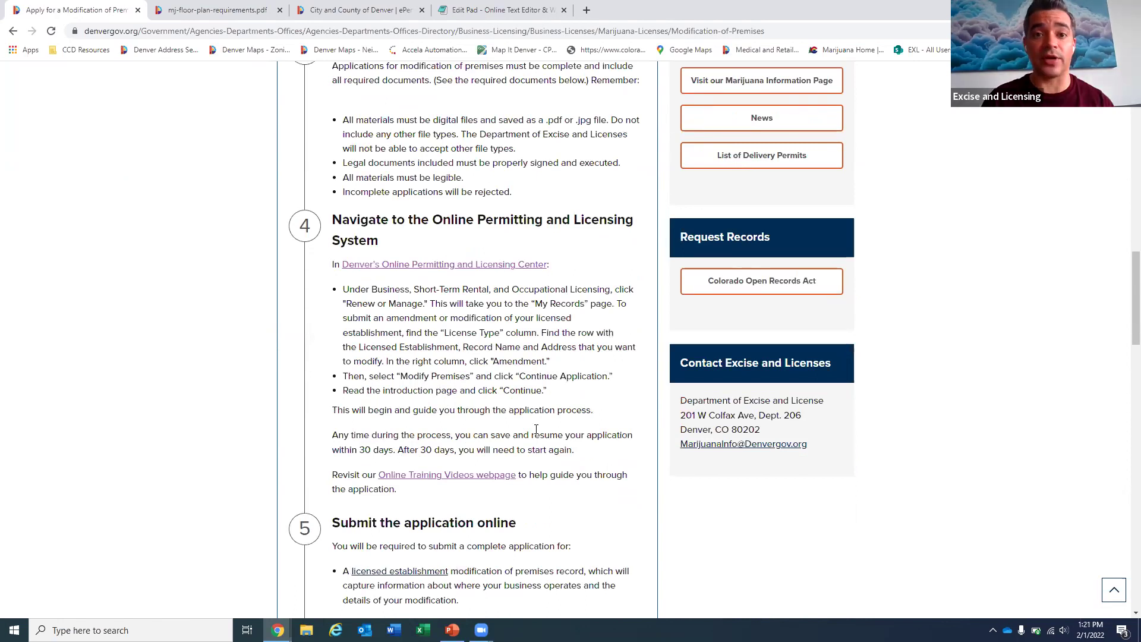
scroll(536, 429, down, 1)
scroll(536, 429, down, 10)
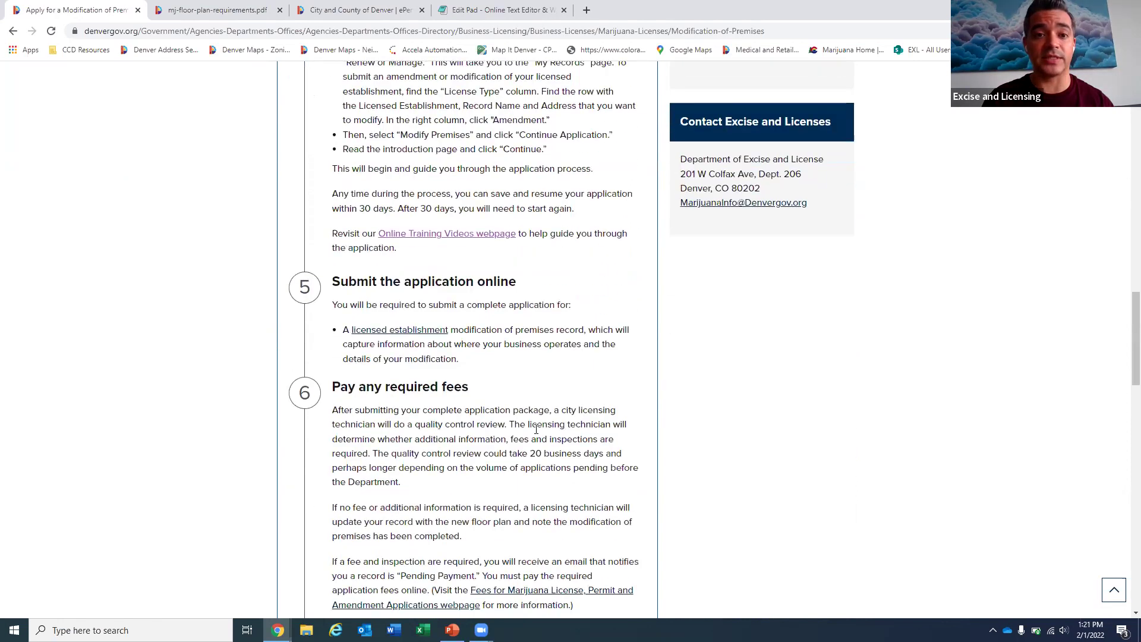
scroll(537, 433, down, 5)
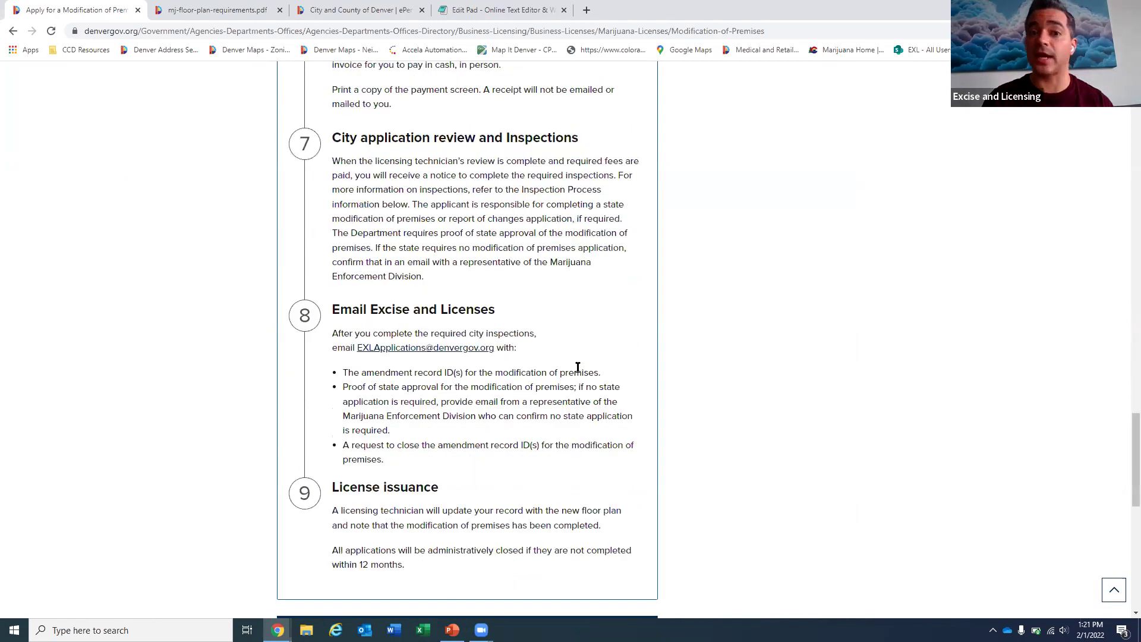
scroll(612, 459, down, 5)
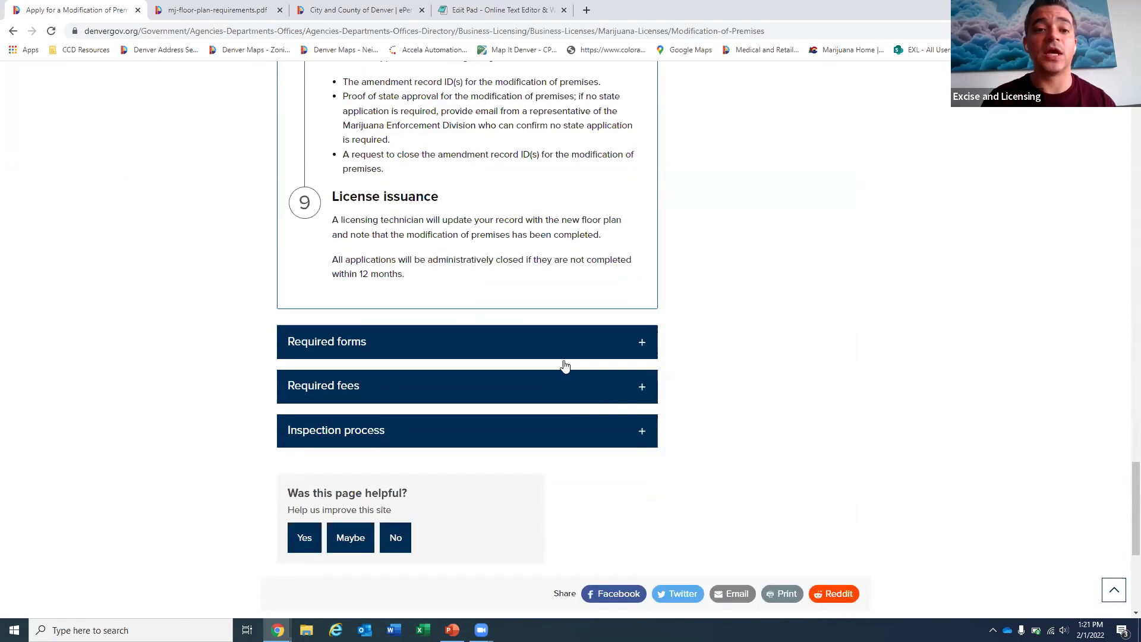
Expand the Required forms section and review its zoning and floor plan requirements, checking the mj-floor-plan-requirements PDF as well.
click(542, 344)
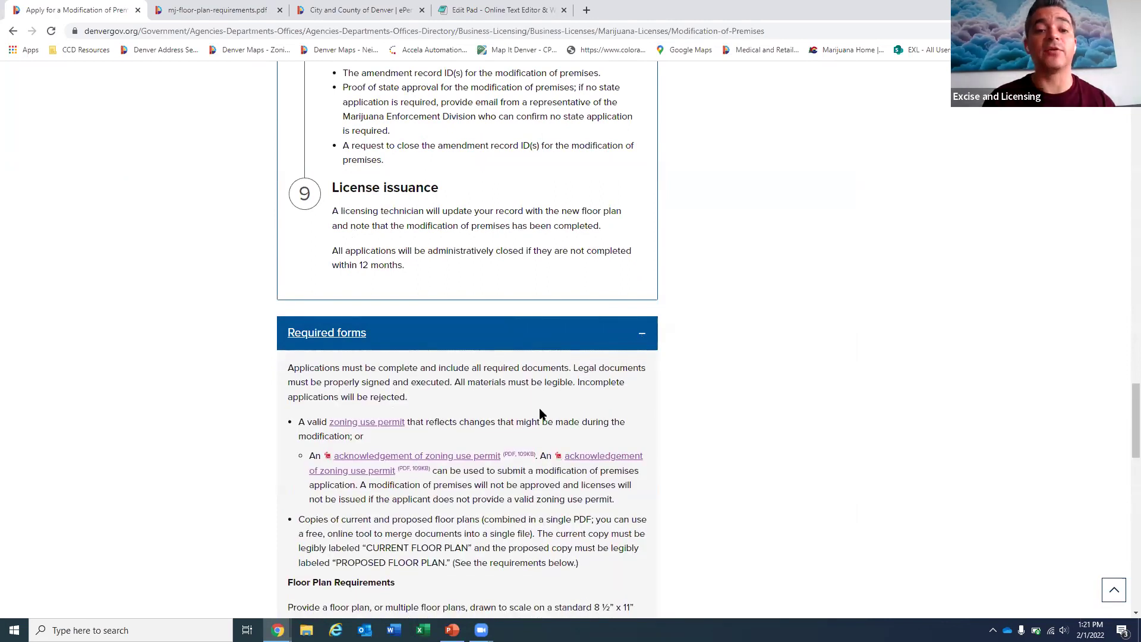
scroll(542, 414, down, 3)
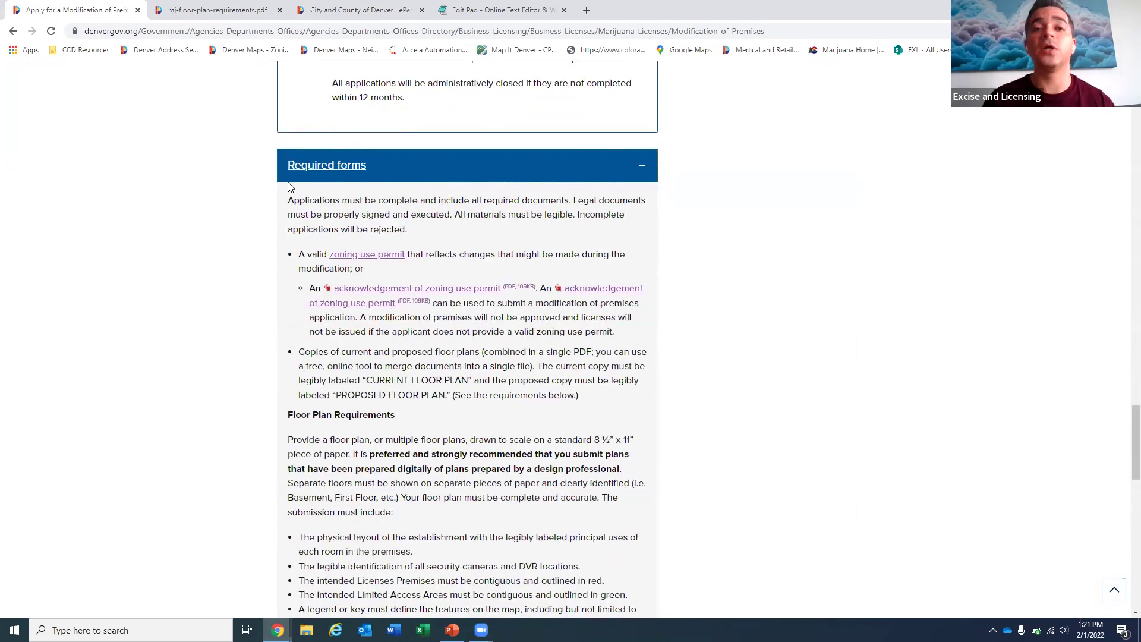
click(227, 13)
scroll(752, 312, up, 5)
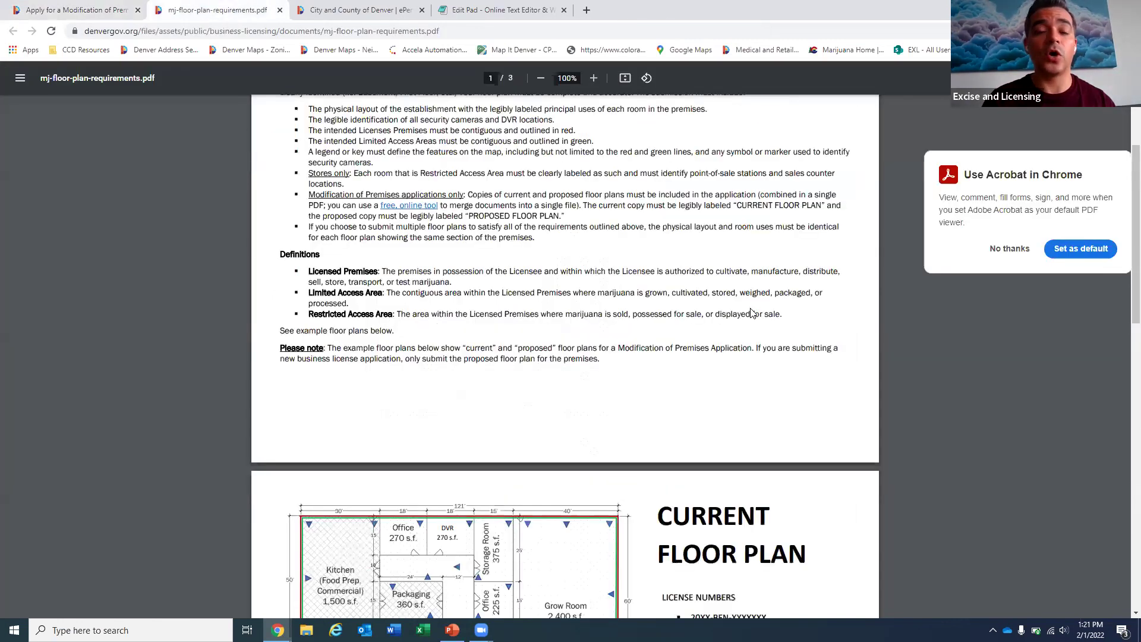
click(96, 10)
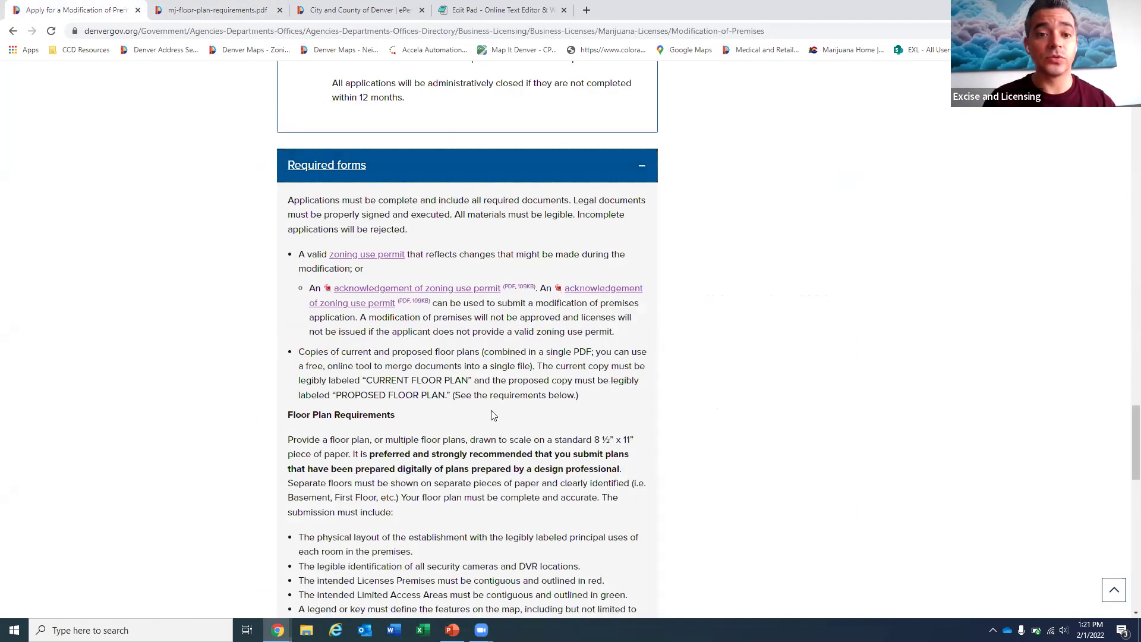
scroll(494, 414, down, 5)
scroll(462, 469, down, 1)
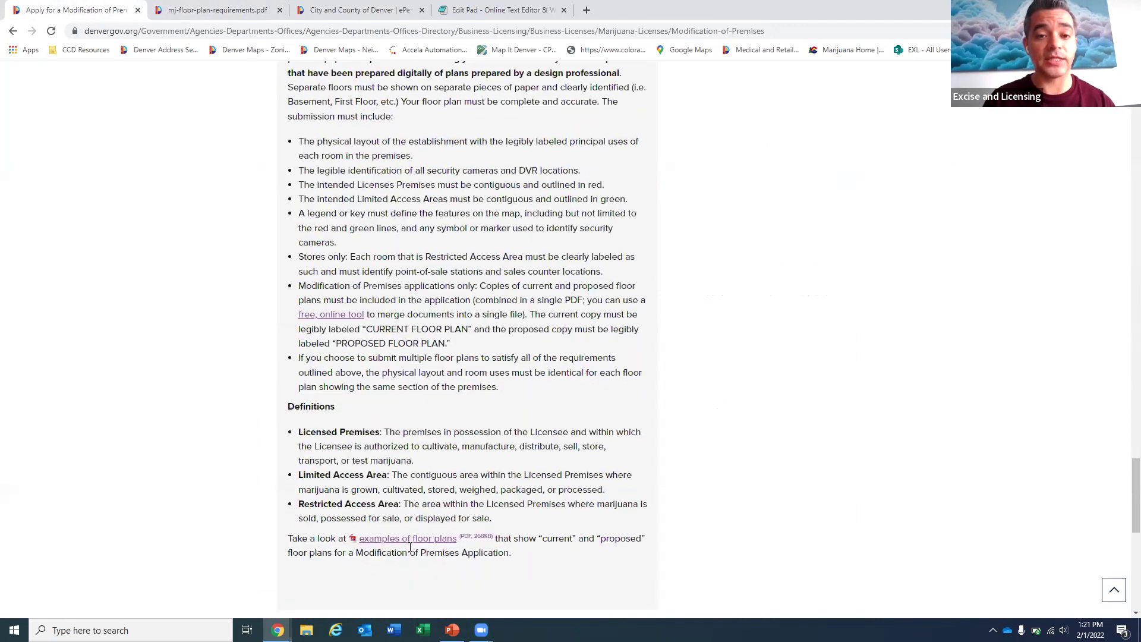
Examine the mj-floor-plan-requirements PDF, from the written requirements through the example current and proposed floor plans.
click(229, 18)
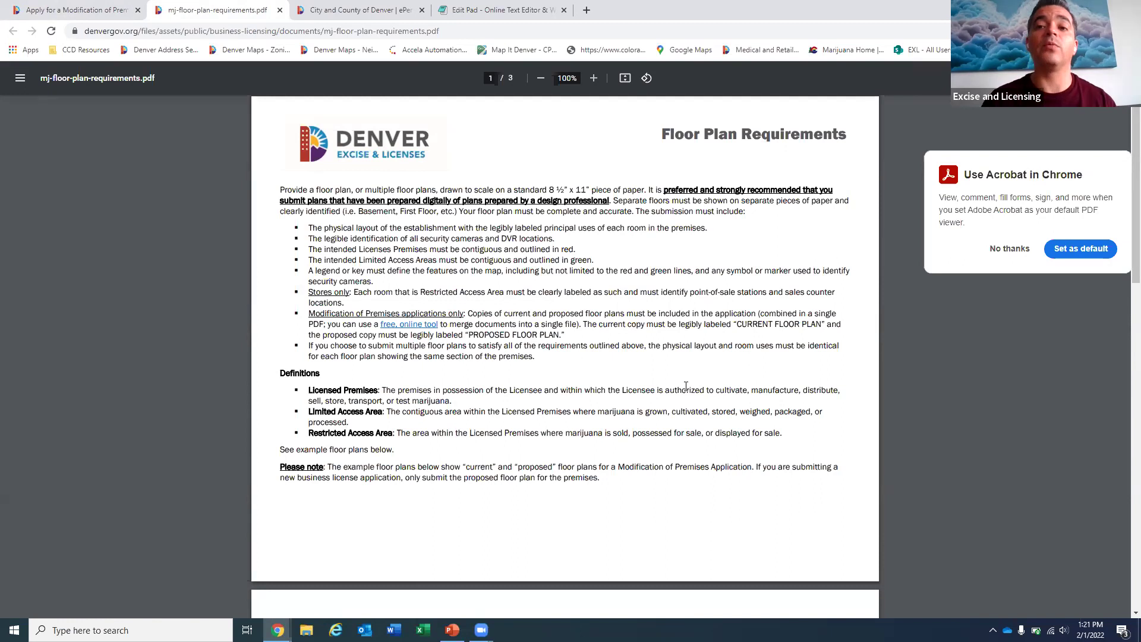
scroll(686, 386, down, 1)
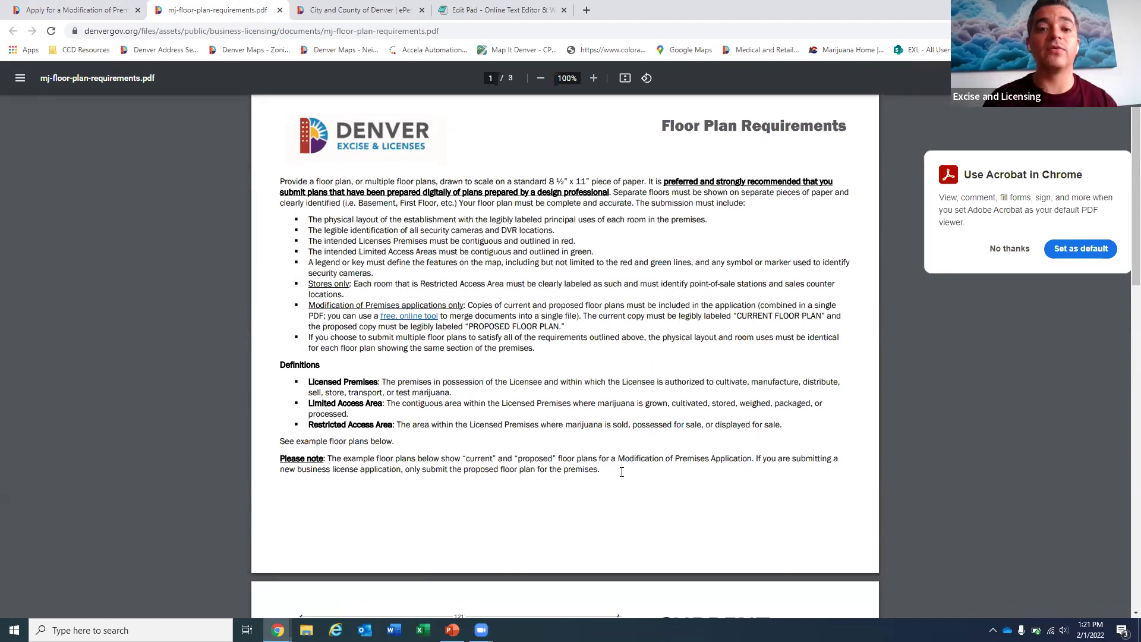
scroll(621, 472, down, 1)
scroll(622, 472, up, 2)
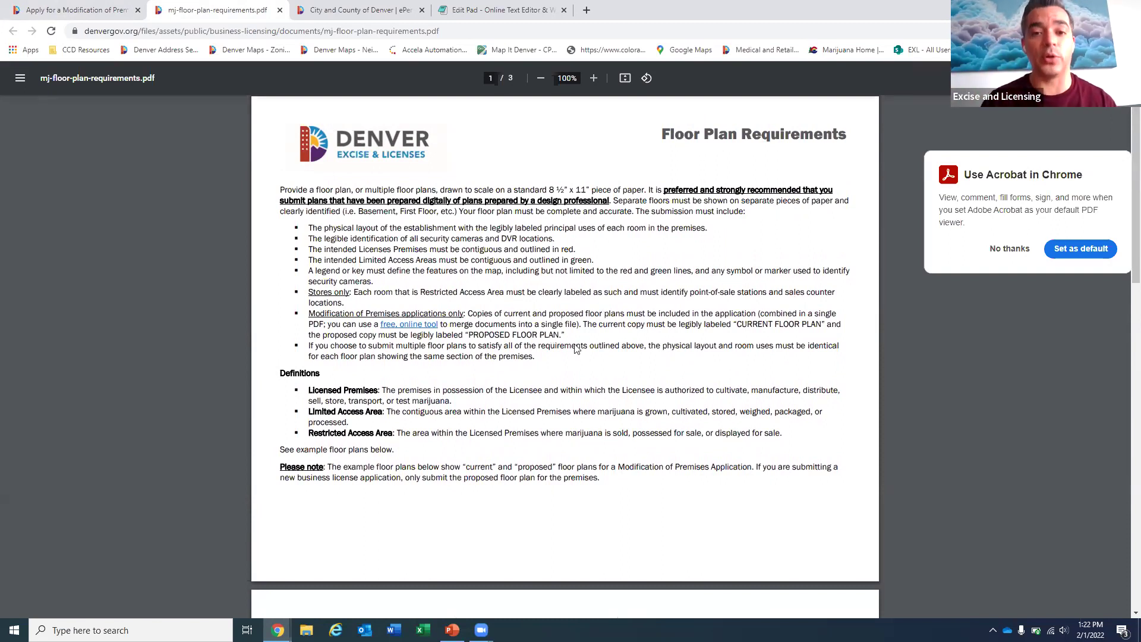
scroll(565, 343, down, 1)
scroll(574, 348, down, 5)
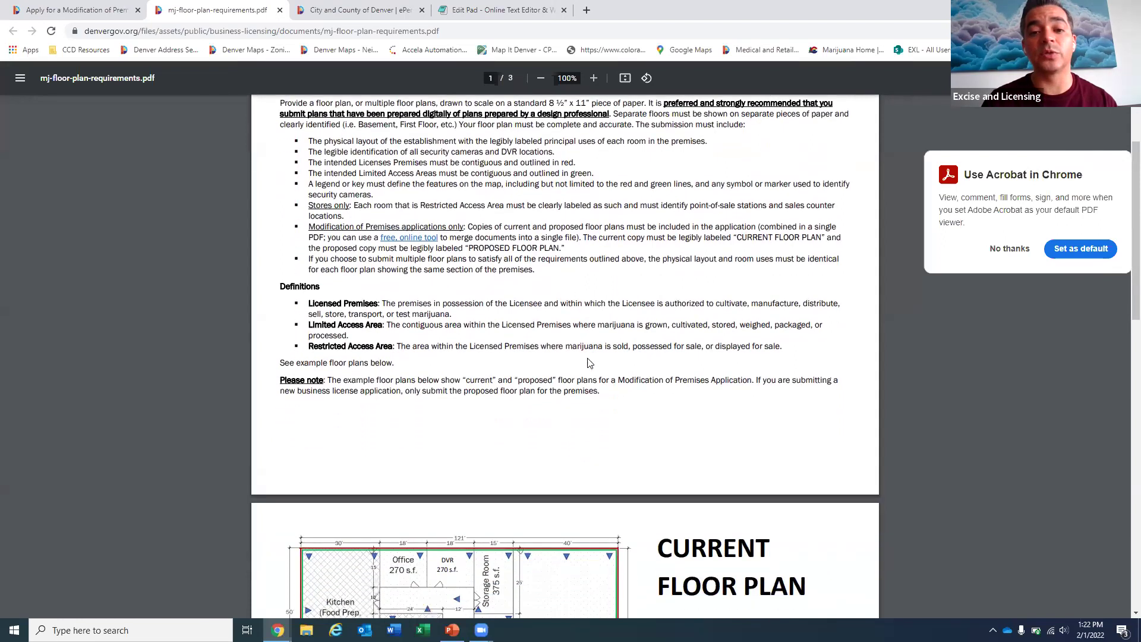
scroll(588, 363, down, 1)
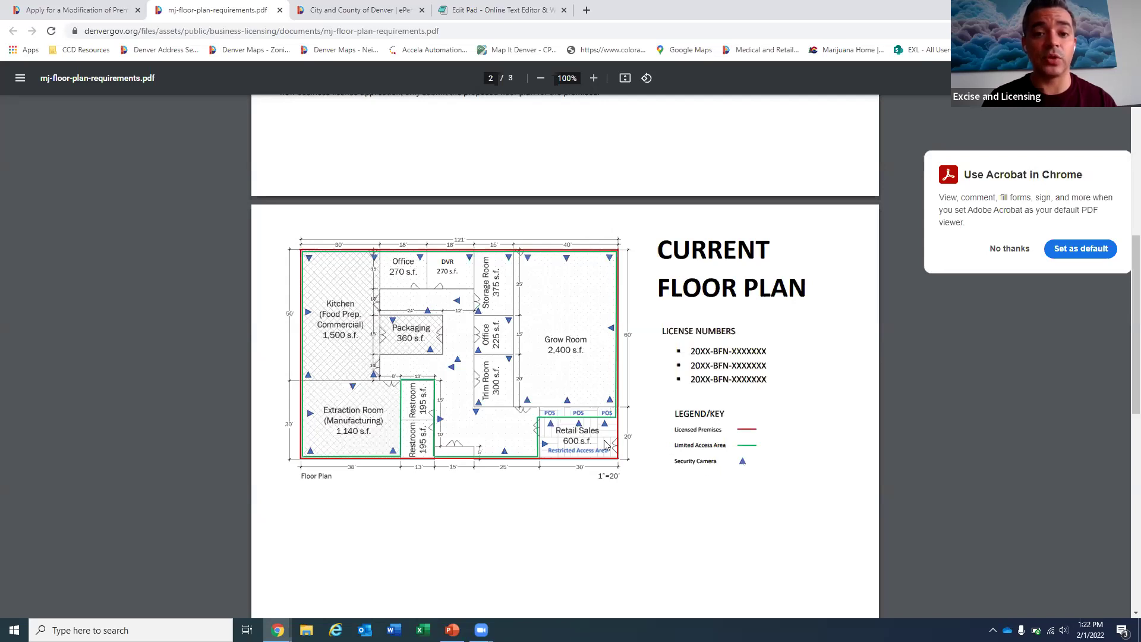
scroll(677, 513, down, 3)
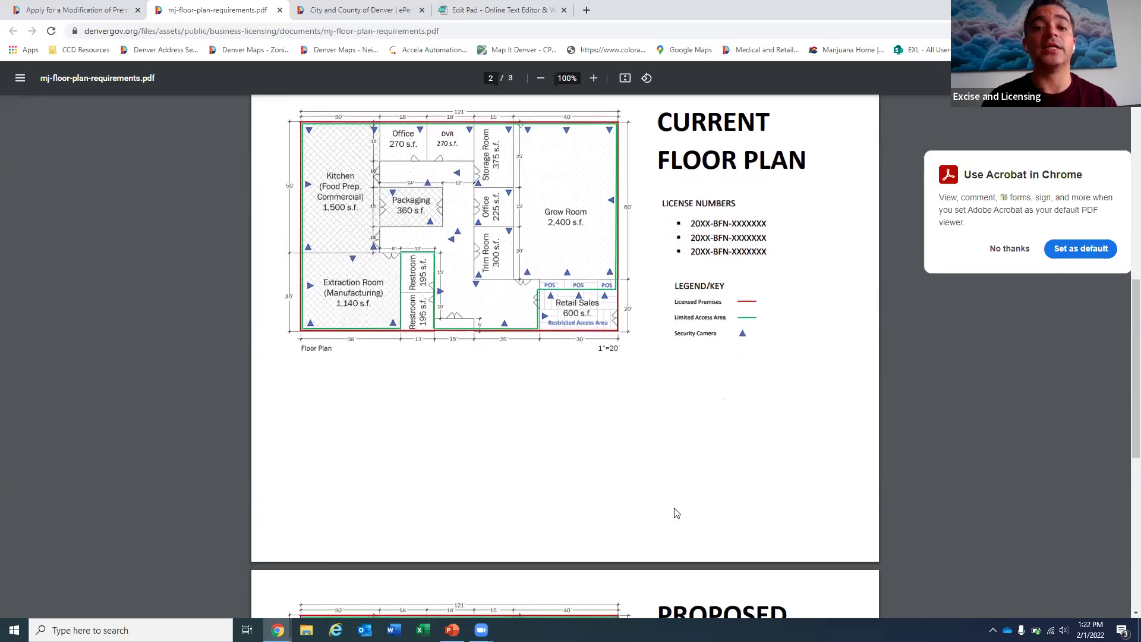
scroll(676, 512, down, 8)
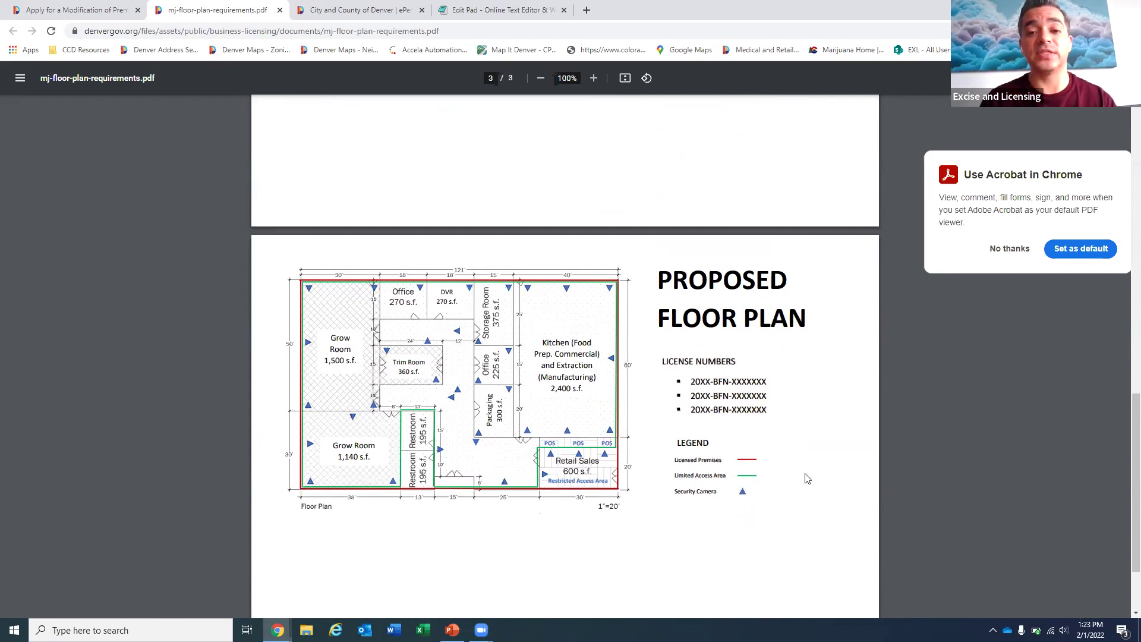
Compare the example proposed and current floor plans in the PDF and return to the written requirements on its first page.
scroll(807, 479, up, 5)
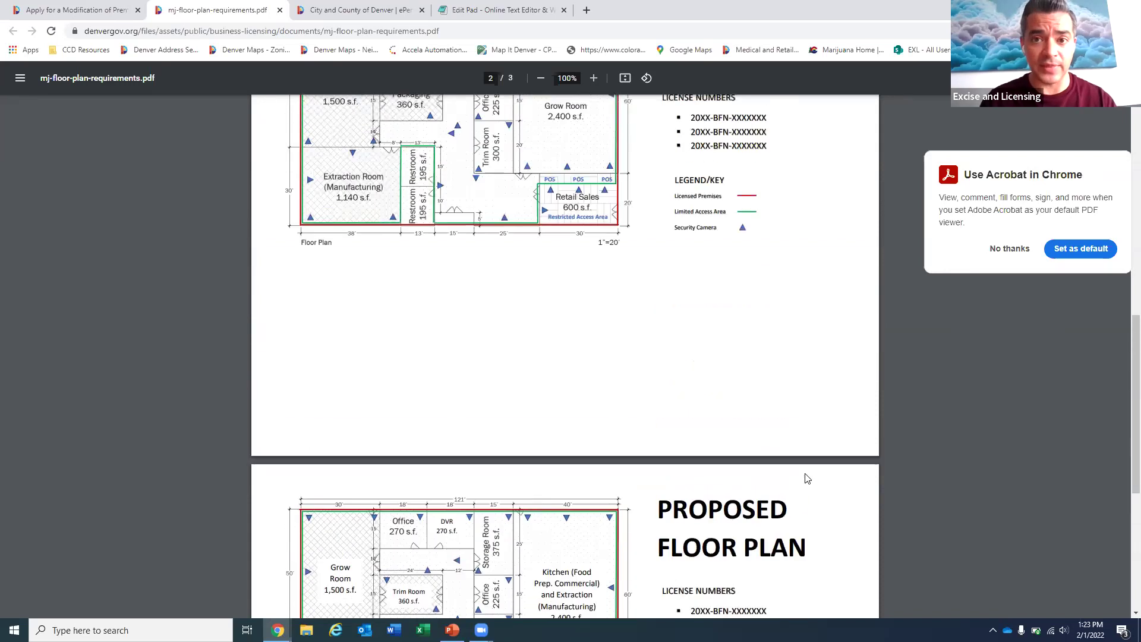
scroll(807, 478, up, 4)
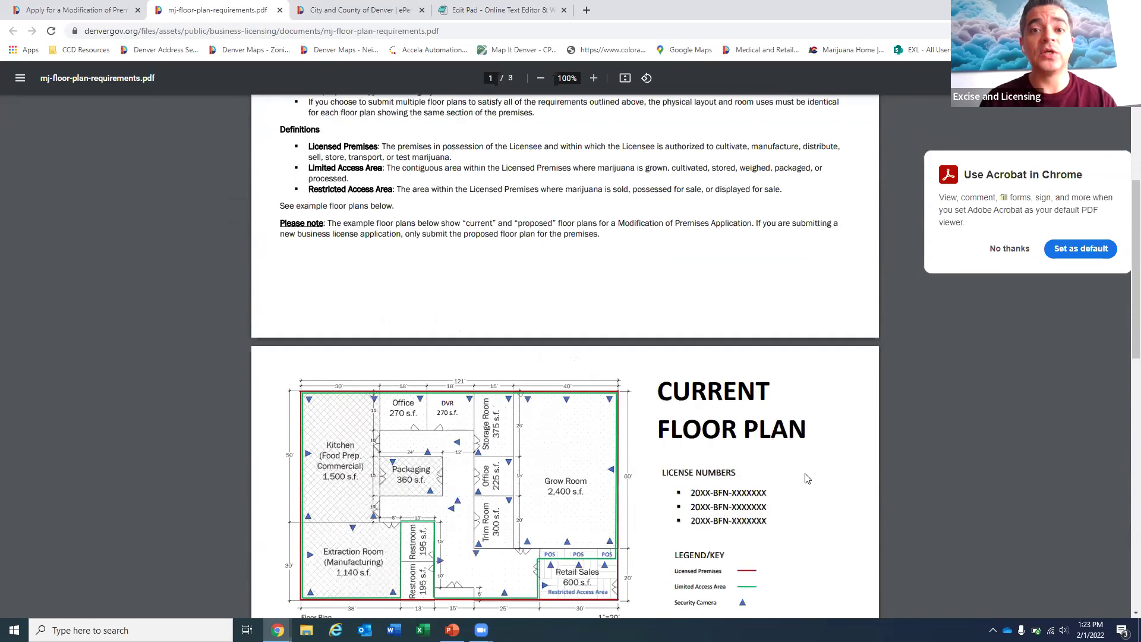
scroll(807, 478, up, 4)
scroll(807, 478, down, 1)
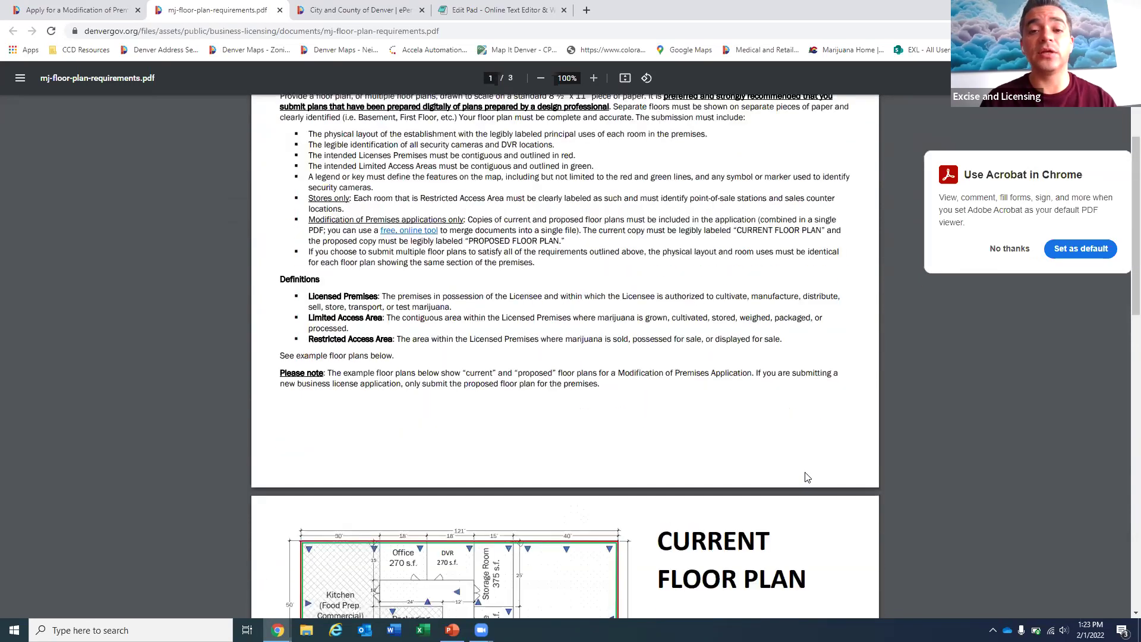
scroll(807, 478, down, 14)
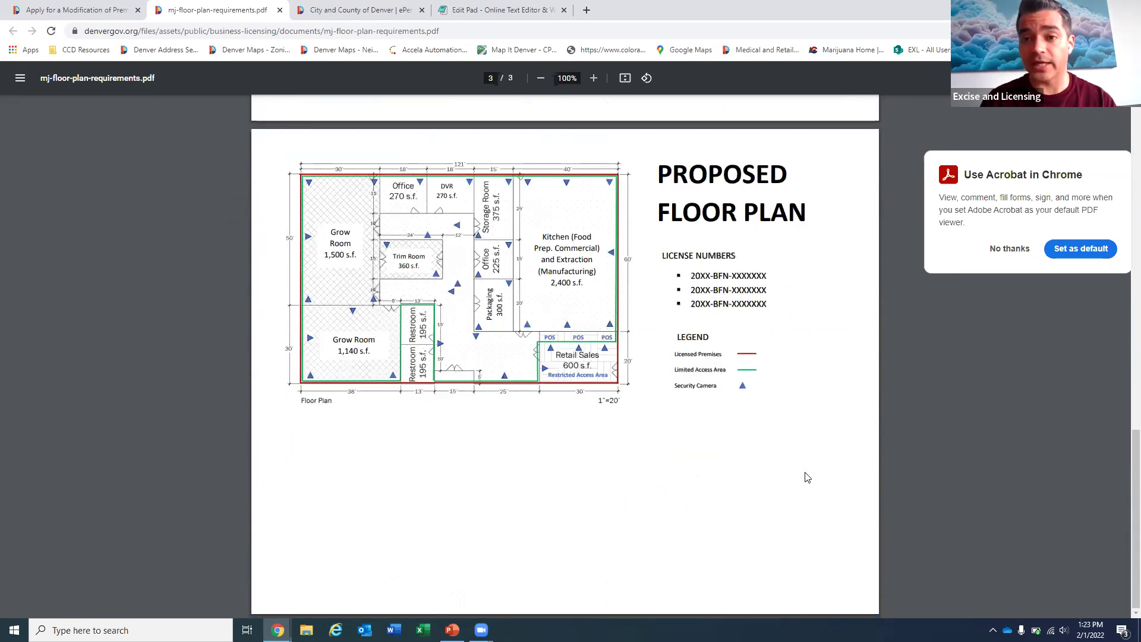
scroll(807, 478, up, 12)
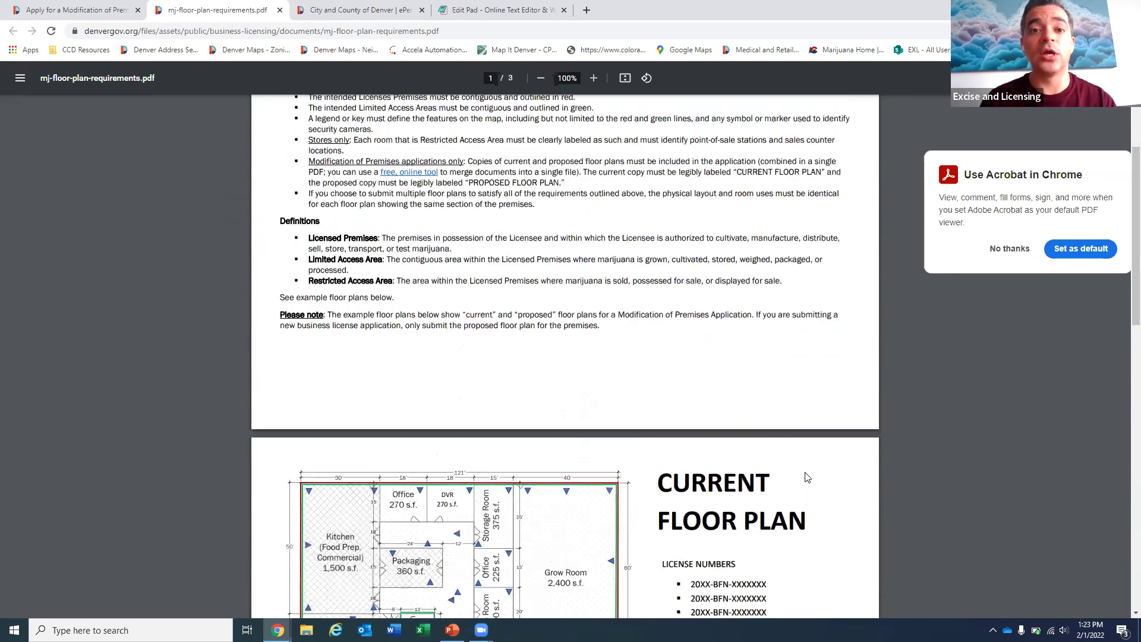
scroll(807, 478, up, 3)
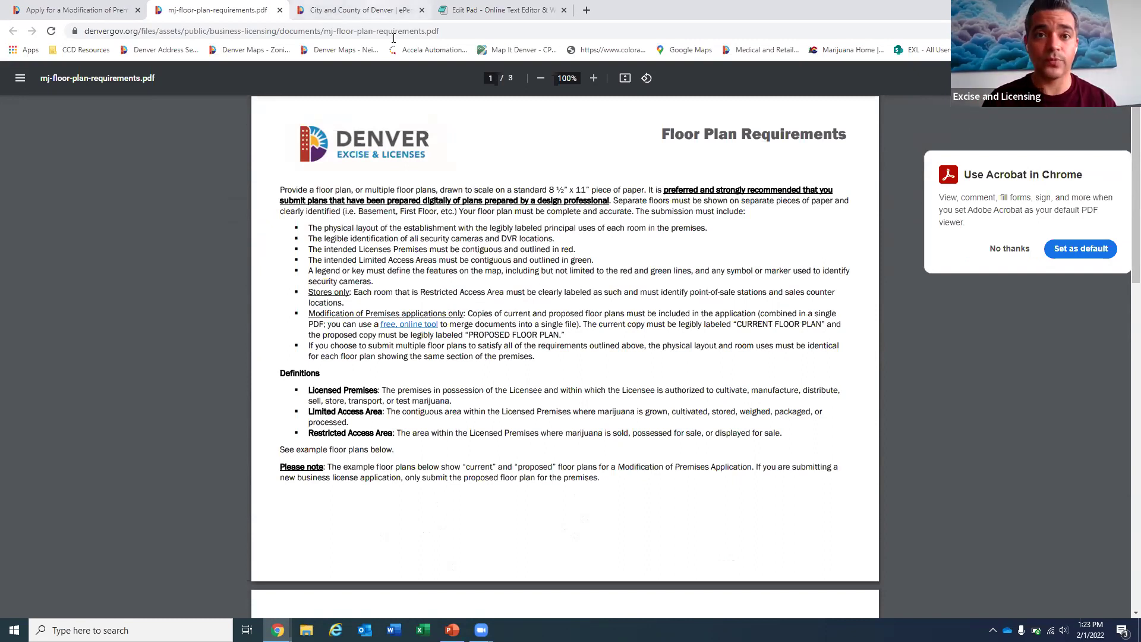
Switch to the login page of Denver's Permitting and Licensing Center.
click(383, 11)
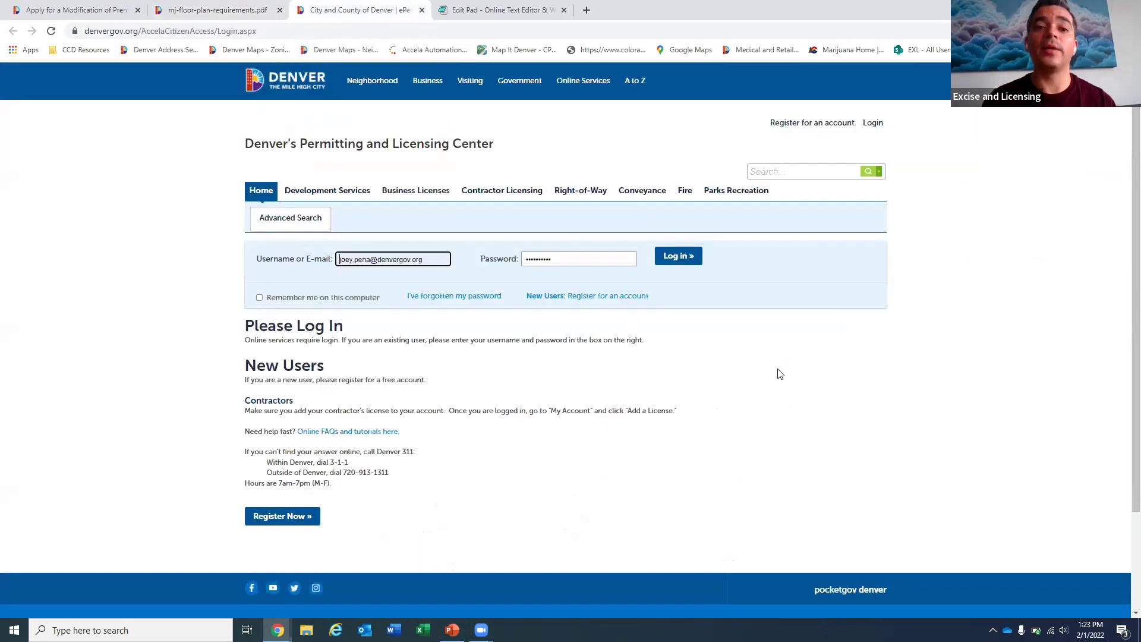
Log in with the saved credentials and open the renew-or-manage records for Business, Short-Term Rental, and Occupational Licensing.
key(Return)
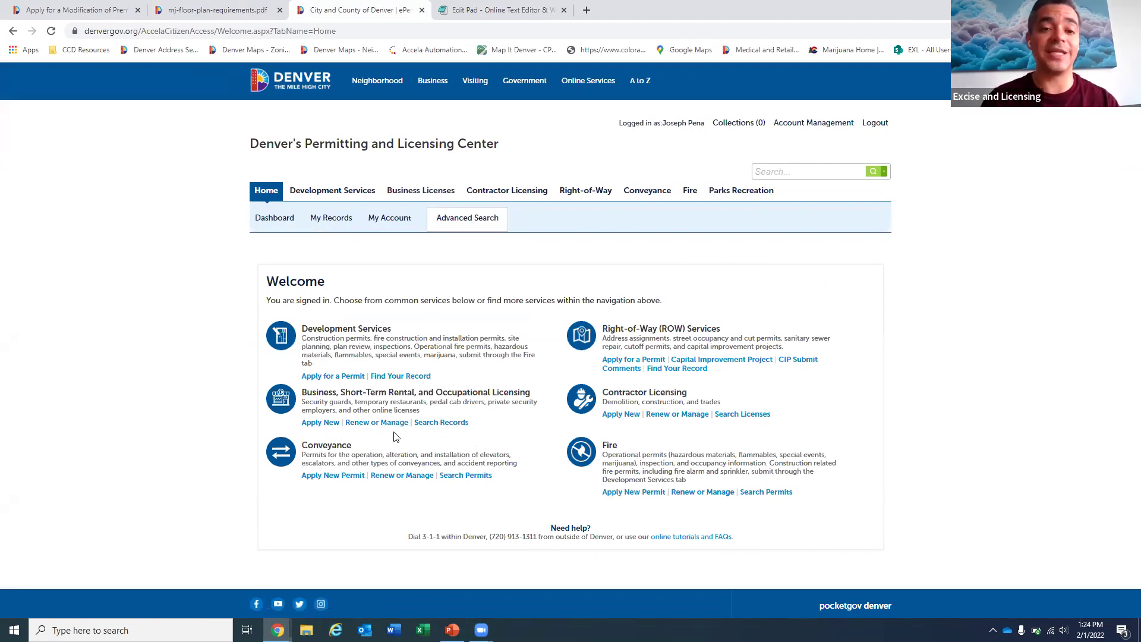
click(381, 423)
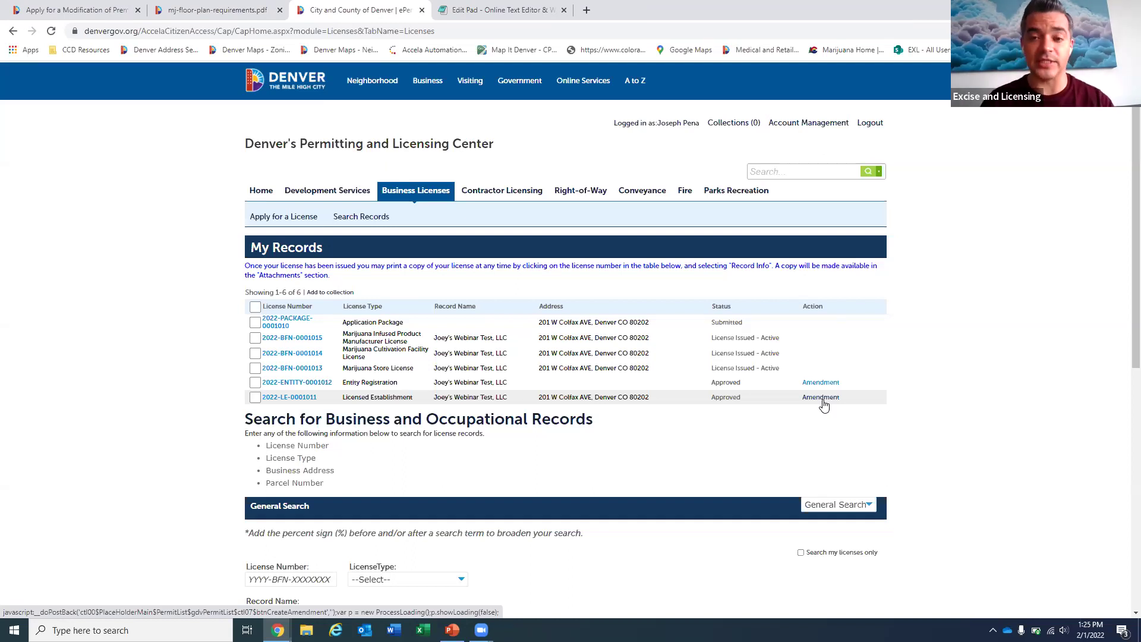
Start a Modify Premises amendment on the Licensed Establishment record.
click(821, 397)
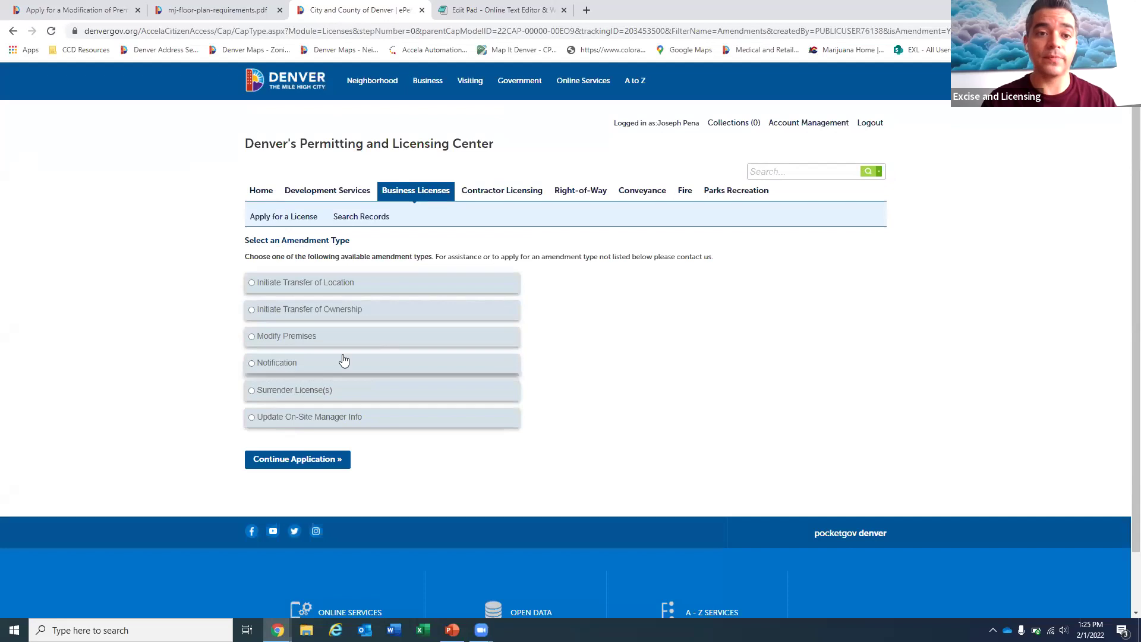
click(253, 337)
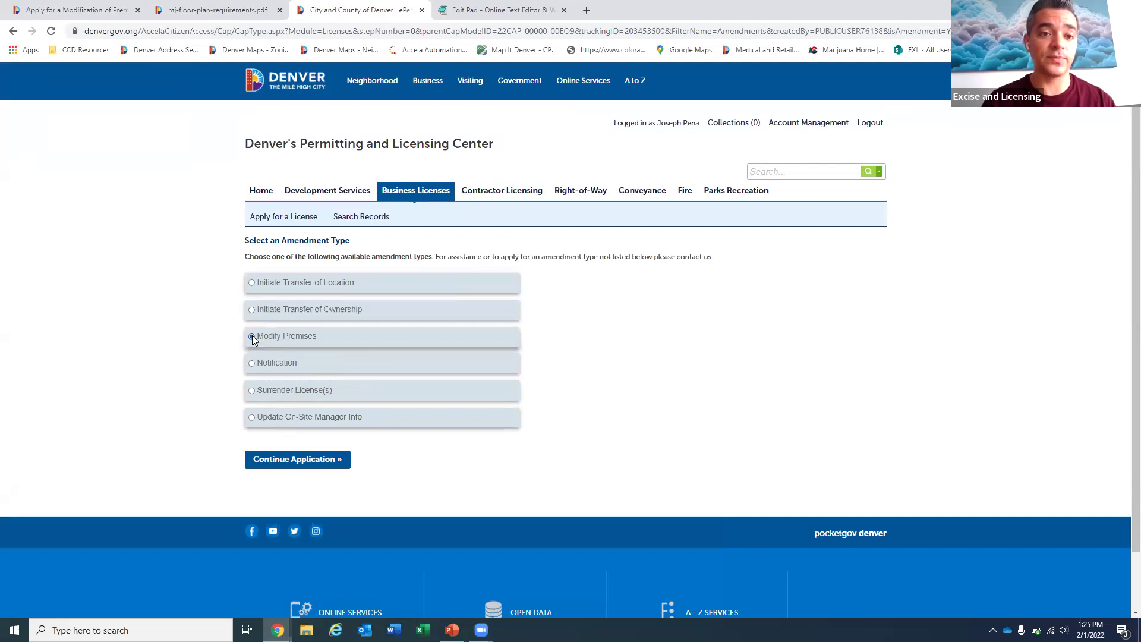
click(309, 467)
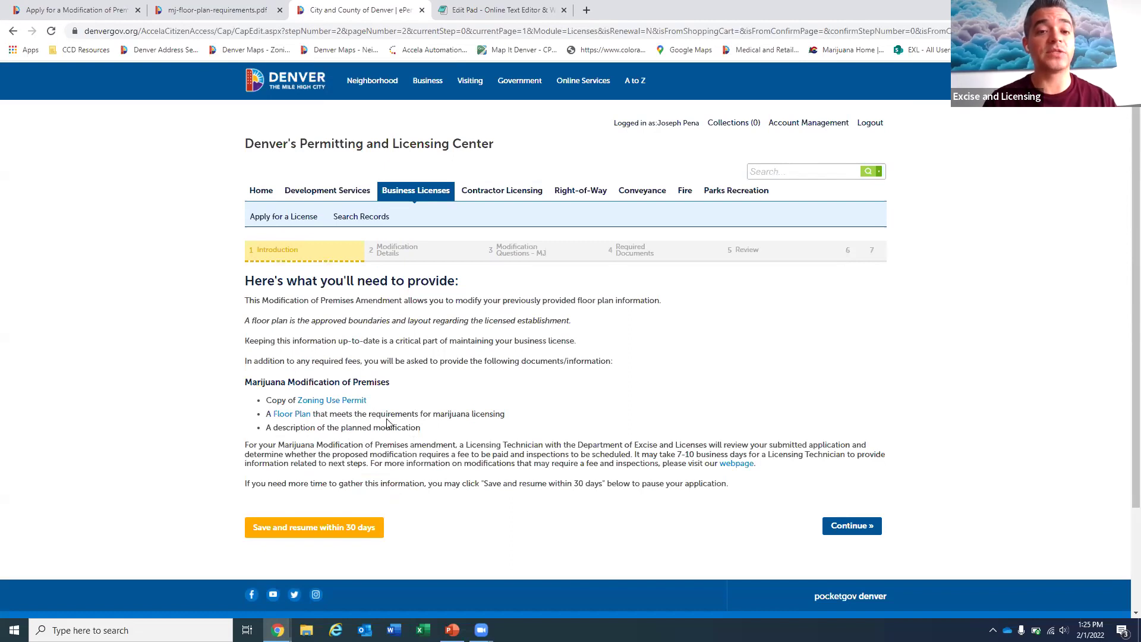
Review the written requirements for modification of premises in the mj-floor-plan-requirements PDF and return to the amendment's introduction.
click(236, 11)
scroll(563, 300, down, 1)
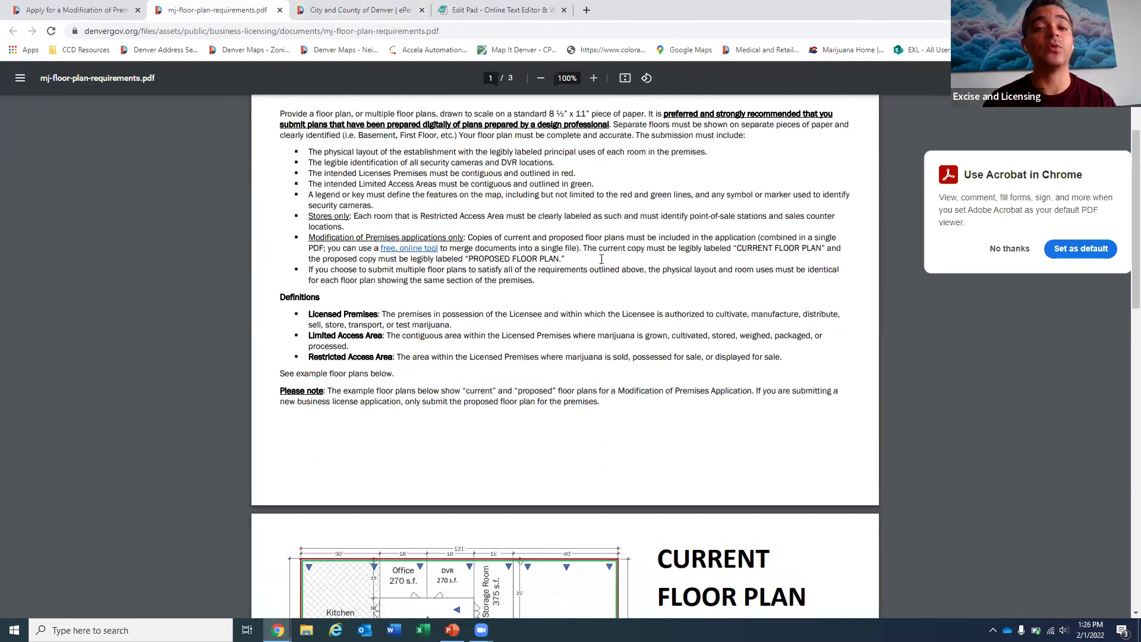
scroll(656, 353, down, 1)
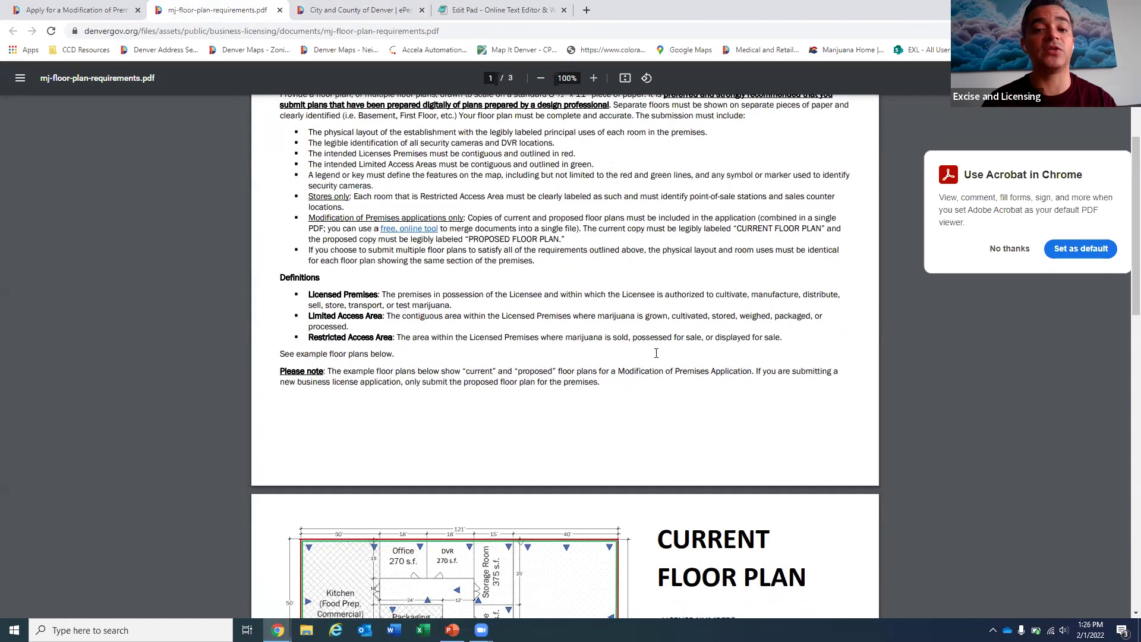
click(368, 12)
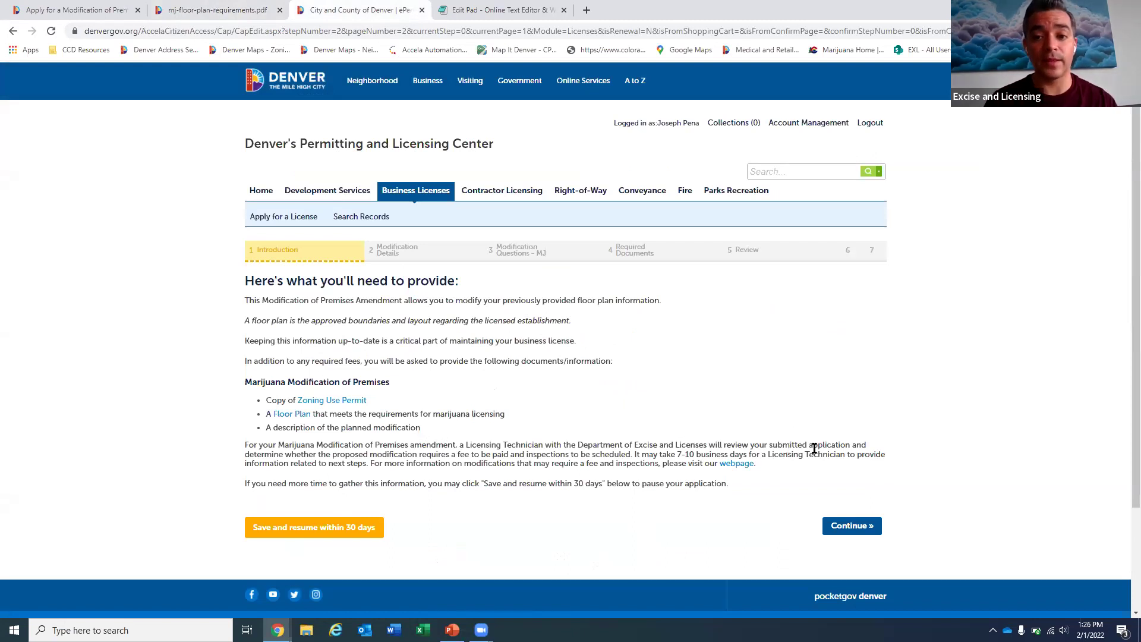
Fill the Modification Details description with the text prepared in Edit Pad about relocating the kitchen, extraction, cultivation and trim rooms.
click(861, 525)
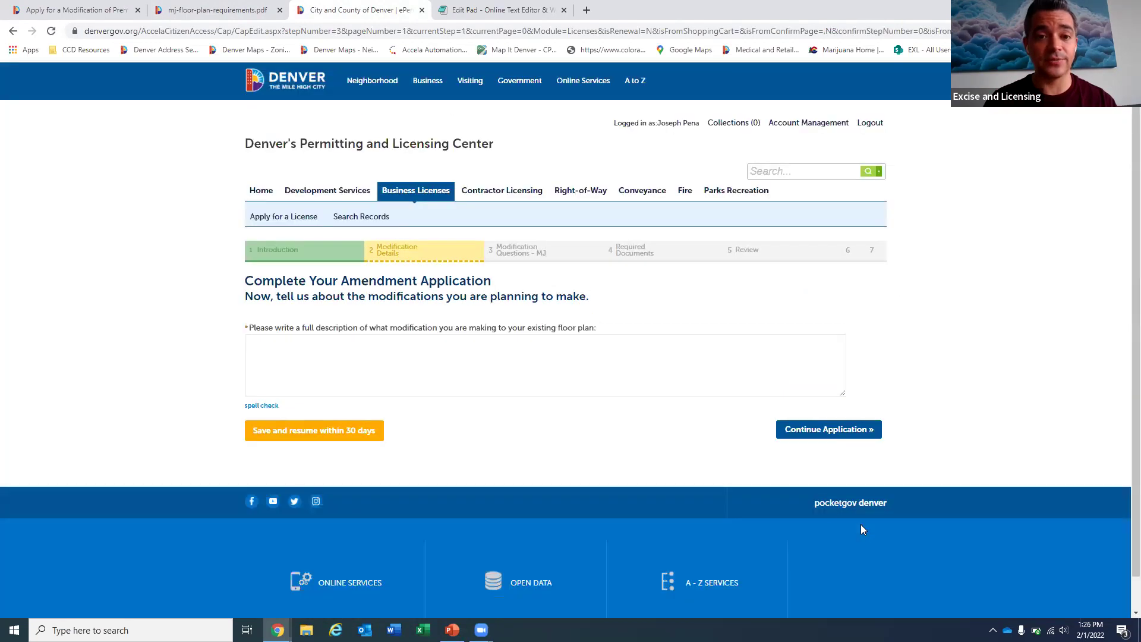
click(562, 360)
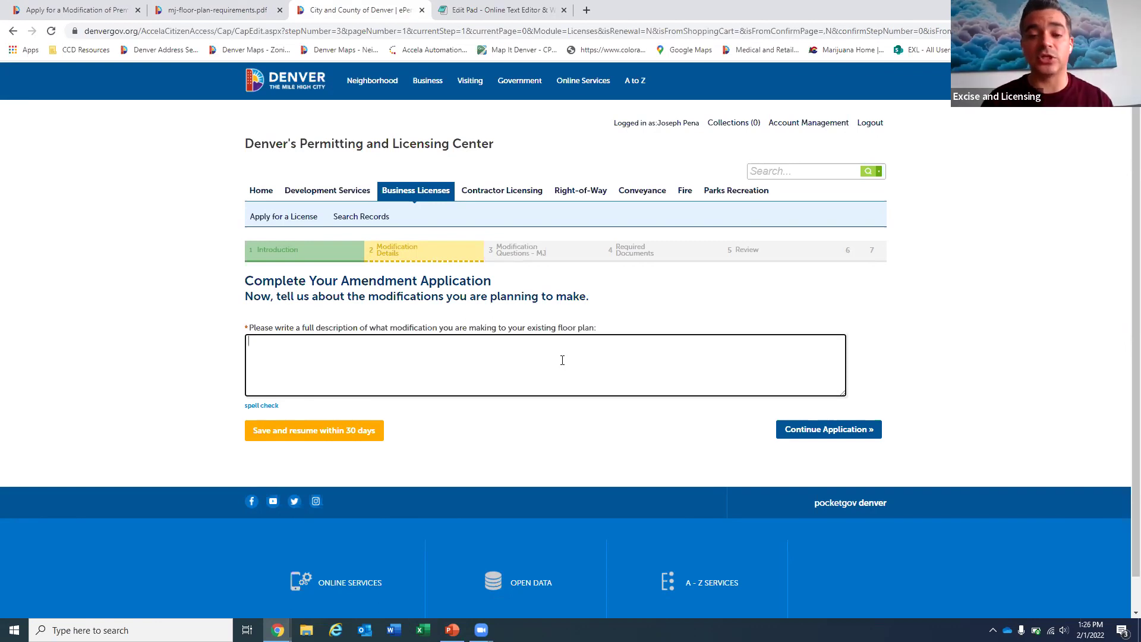
click(562, 360)
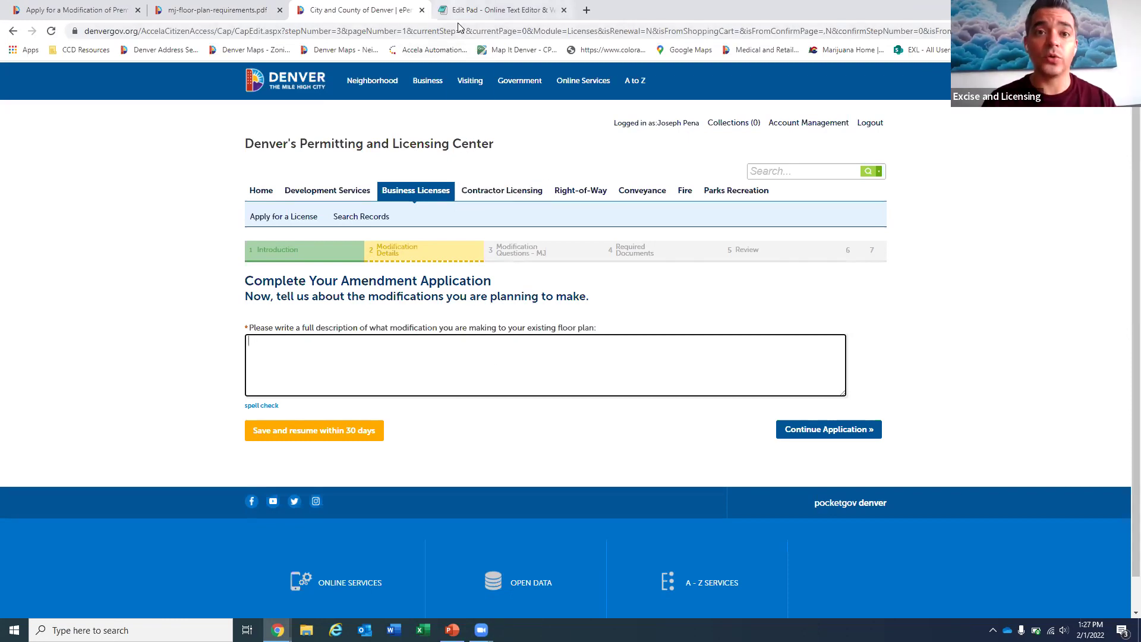
click(499, 10)
double_click(451, 85)
key(ctrl+a)
key(ctrl+c)
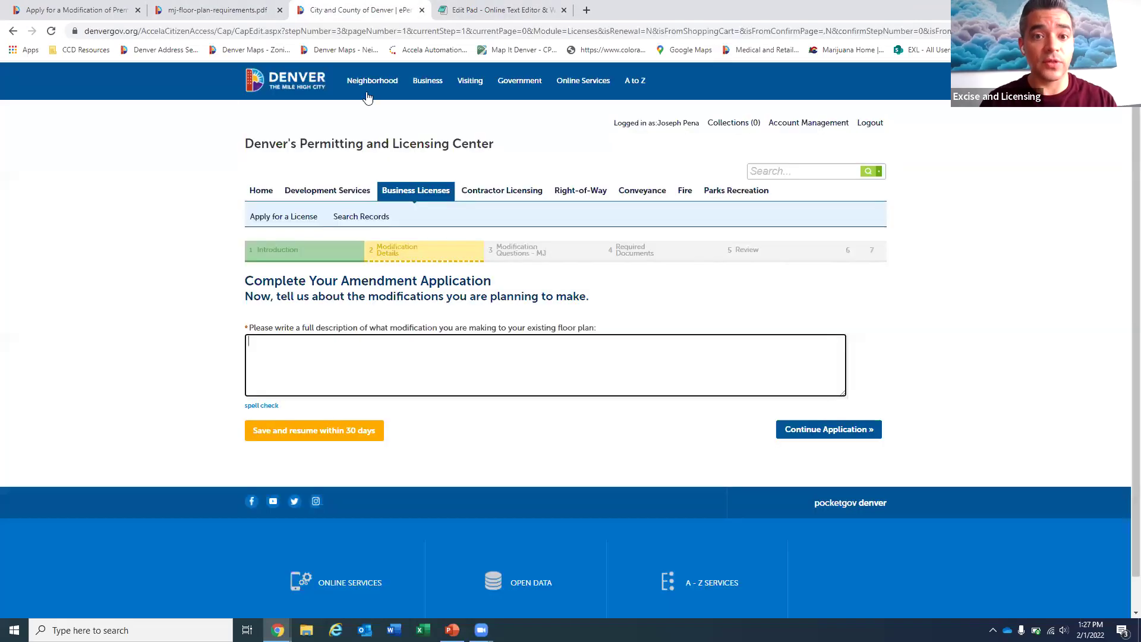
click(308, 8)
key(ctrl+v)
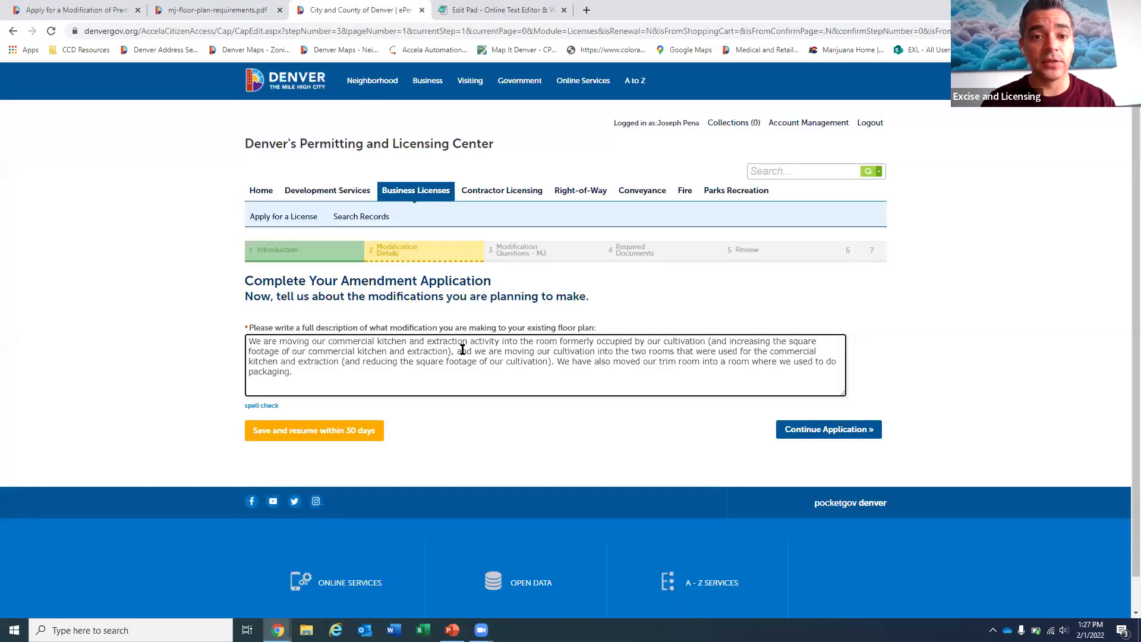
Compare the modification description with the example current and proposed floor plans in the mj-floor-plan-requirements PDF, returning to the application.
click(217, 10)
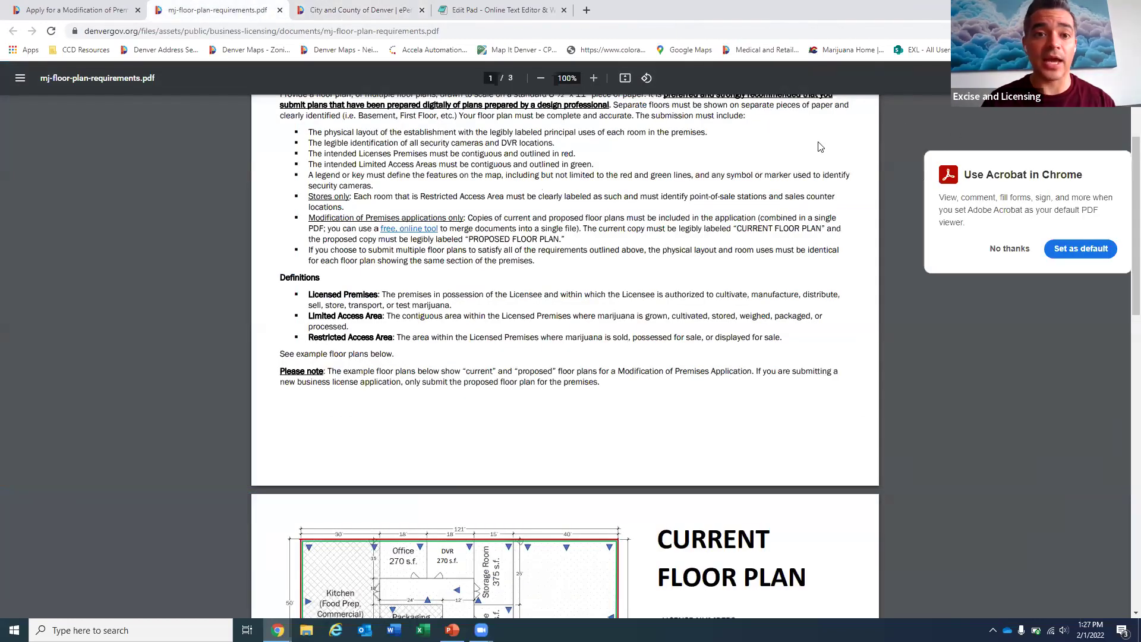
scroll(724, 286, up, 2)
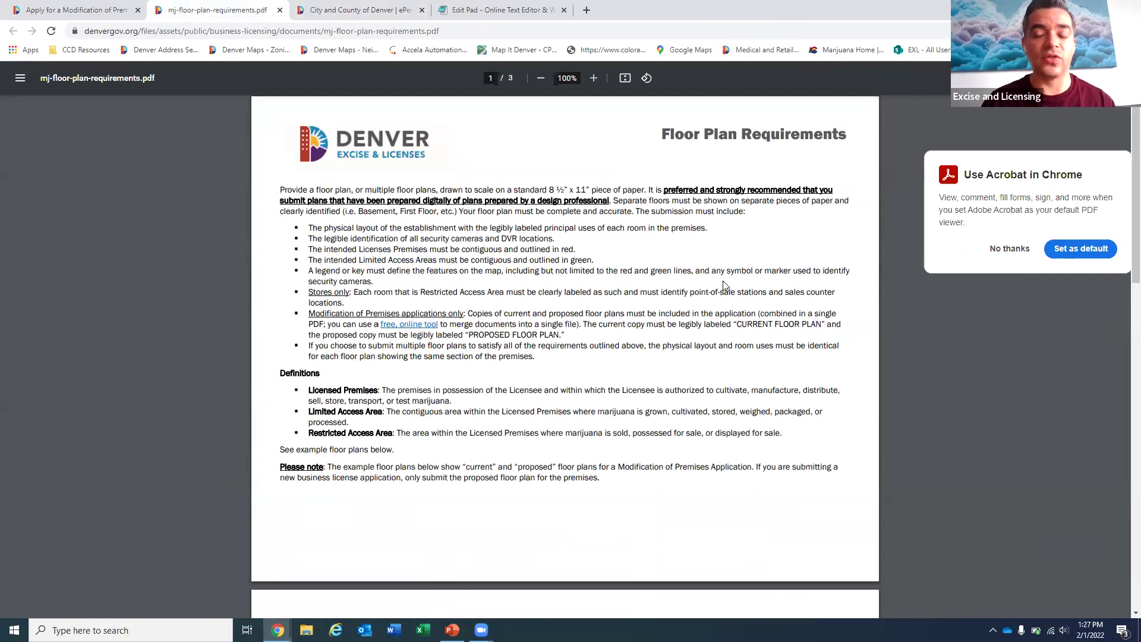
scroll(724, 286, down, 9)
scroll(723, 286, down, 5)
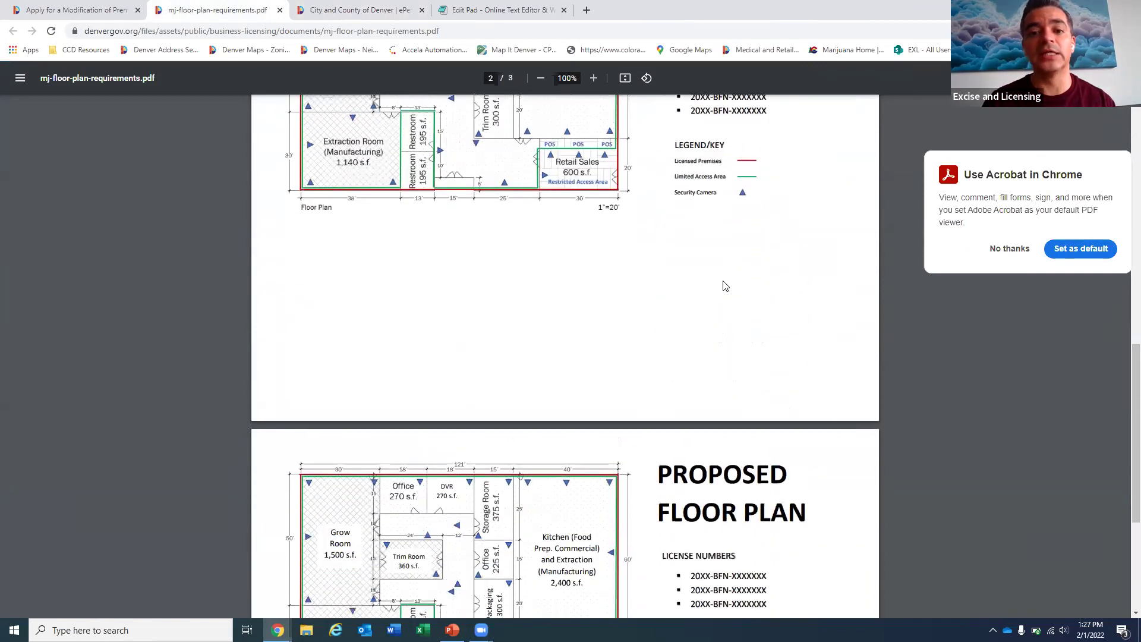
scroll(724, 286, up, 9)
scroll(724, 286, up, 6)
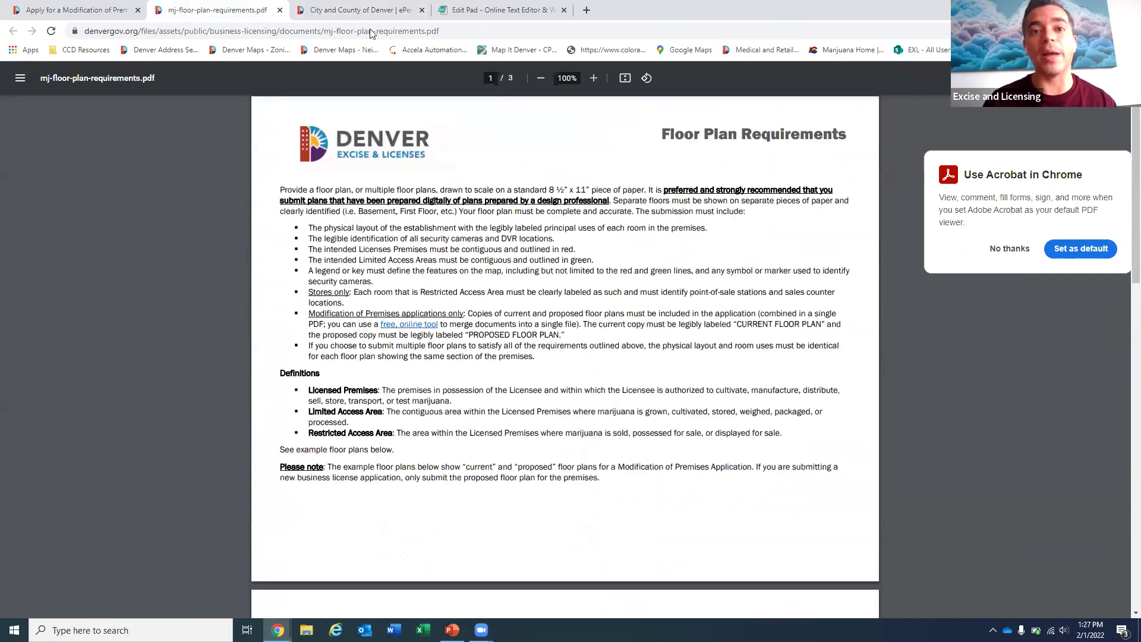
click(363, 10)
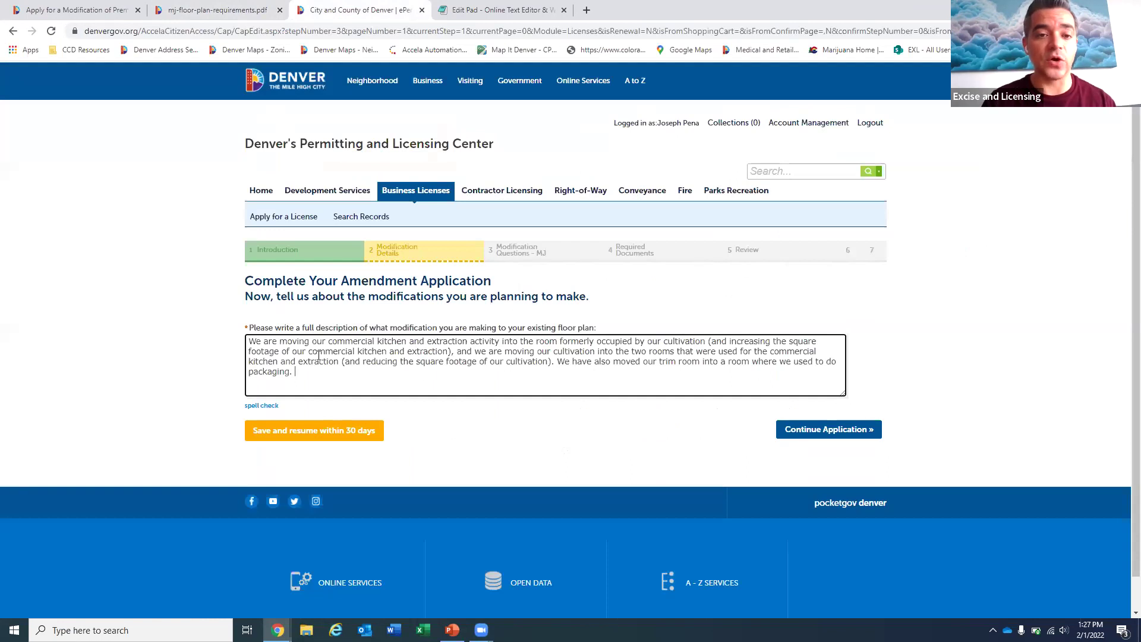
click(238, 11)
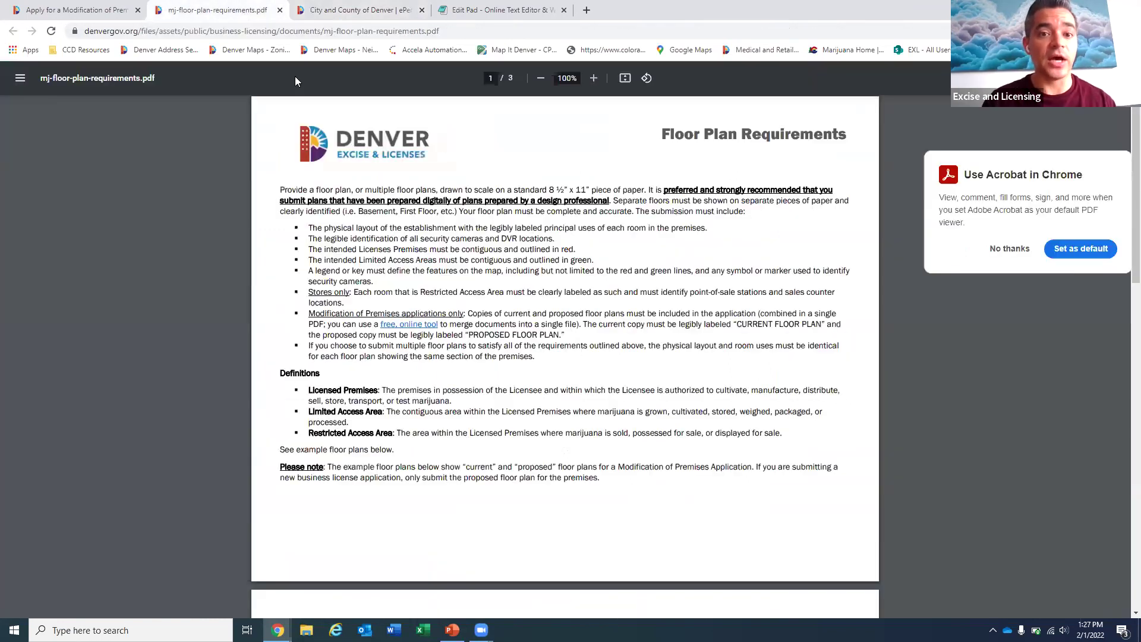
scroll(498, 354, down, 4)
scroll(498, 354, down, 10)
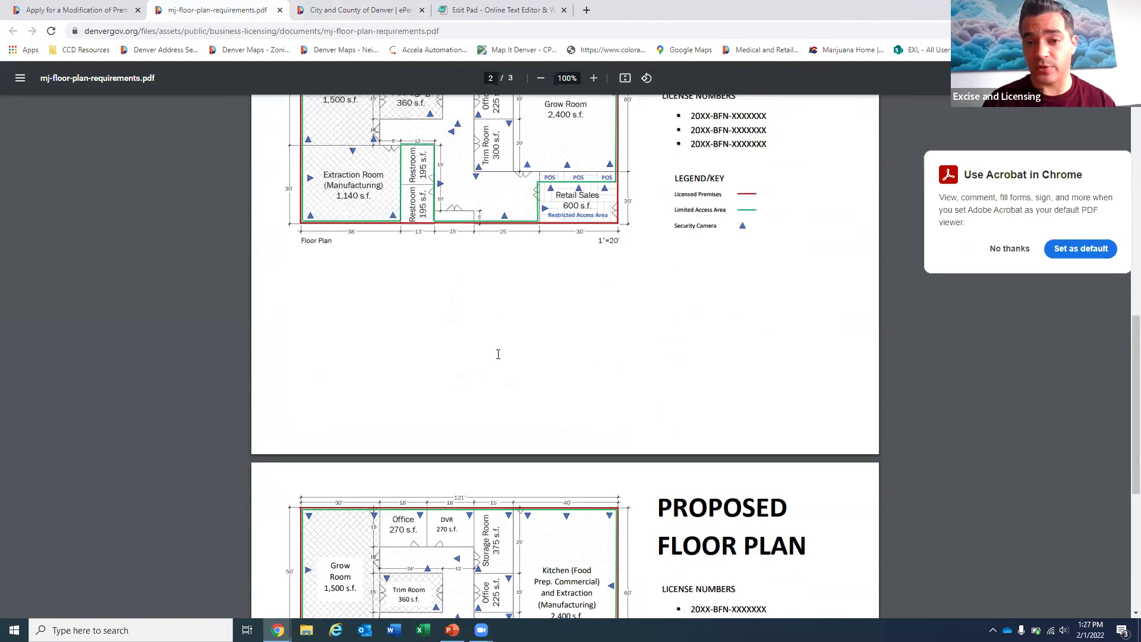
click(357, 10)
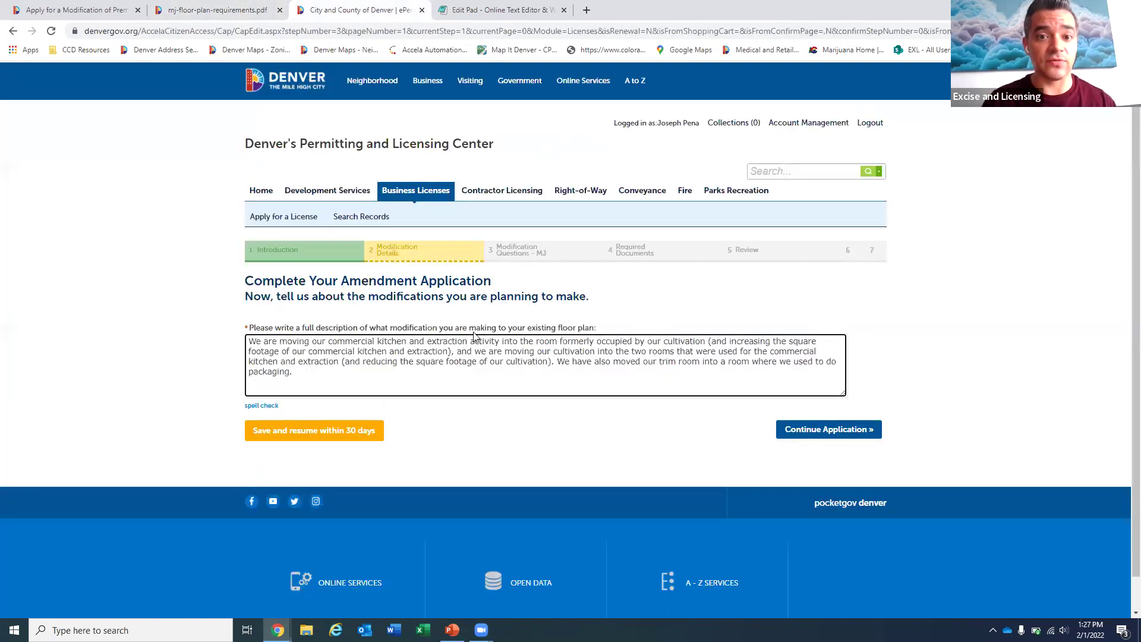
Advance the application to Required Documents, leaving all four marijuana modification questions answered No.
click(840, 434)
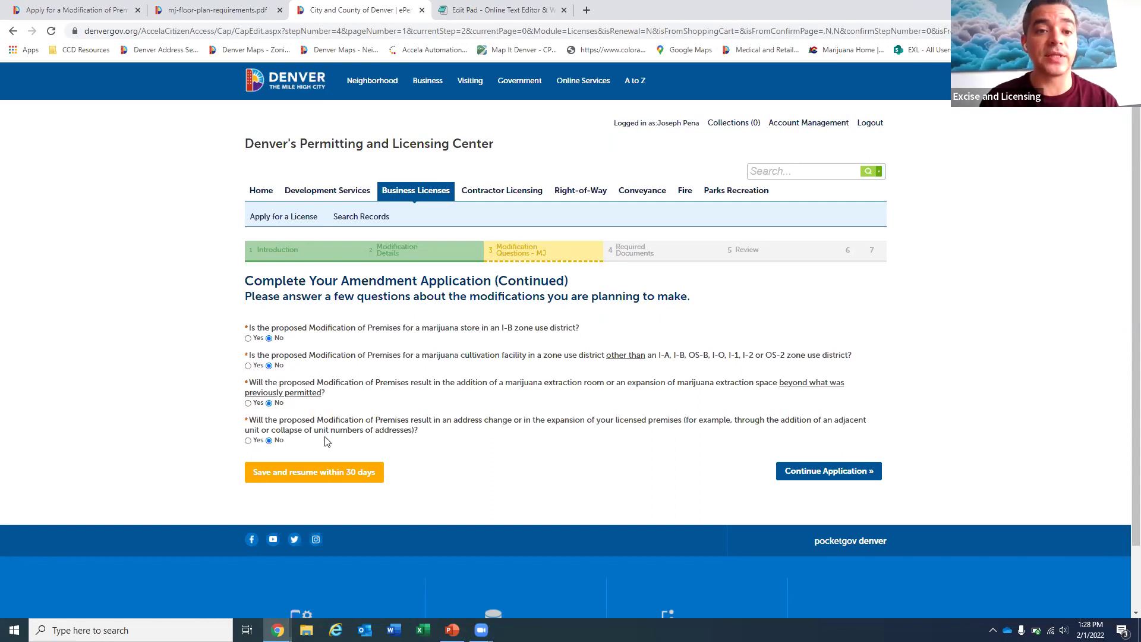
click(808, 471)
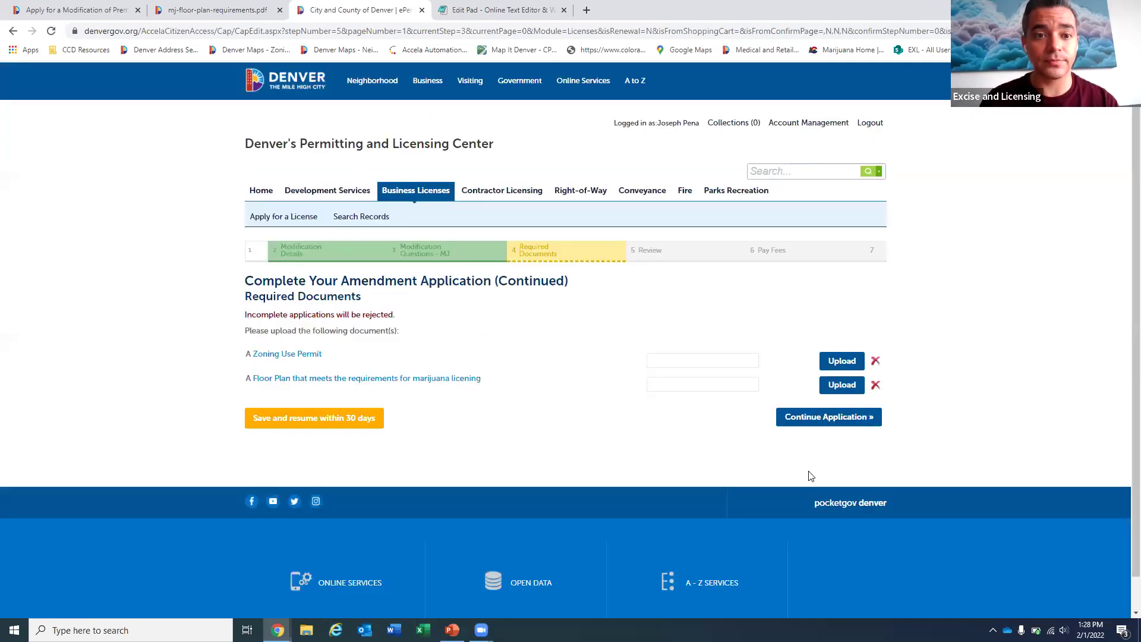
Upload the Zoning Use Permit file from the Licensed Establishment folder as the zoning use permit document.
click(837, 364)
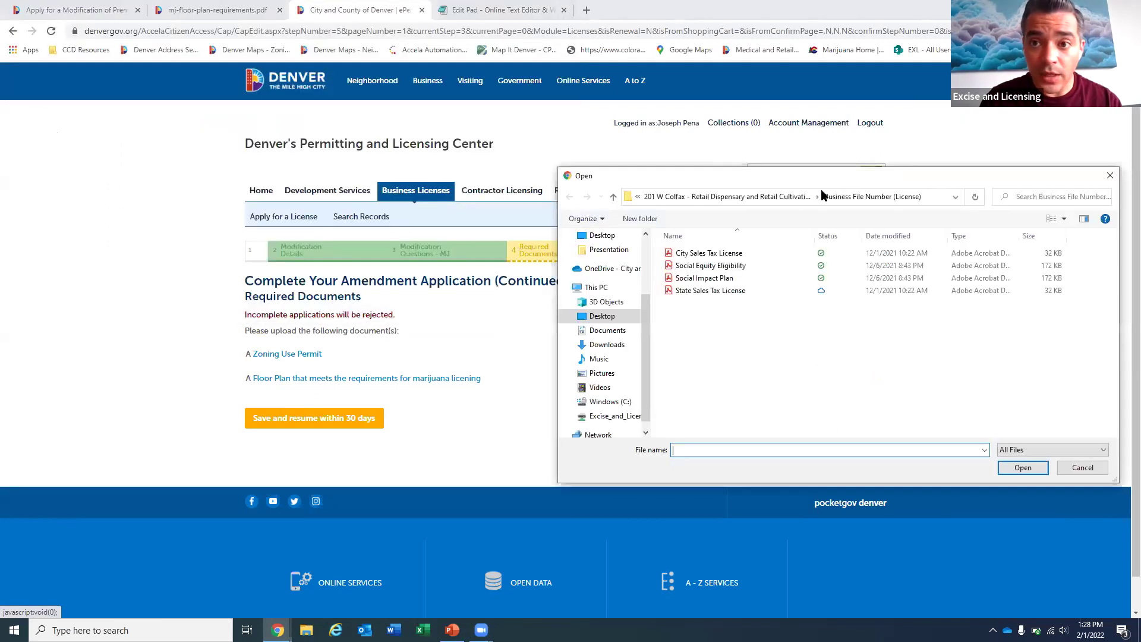
click(696, 197)
double_click(737, 278)
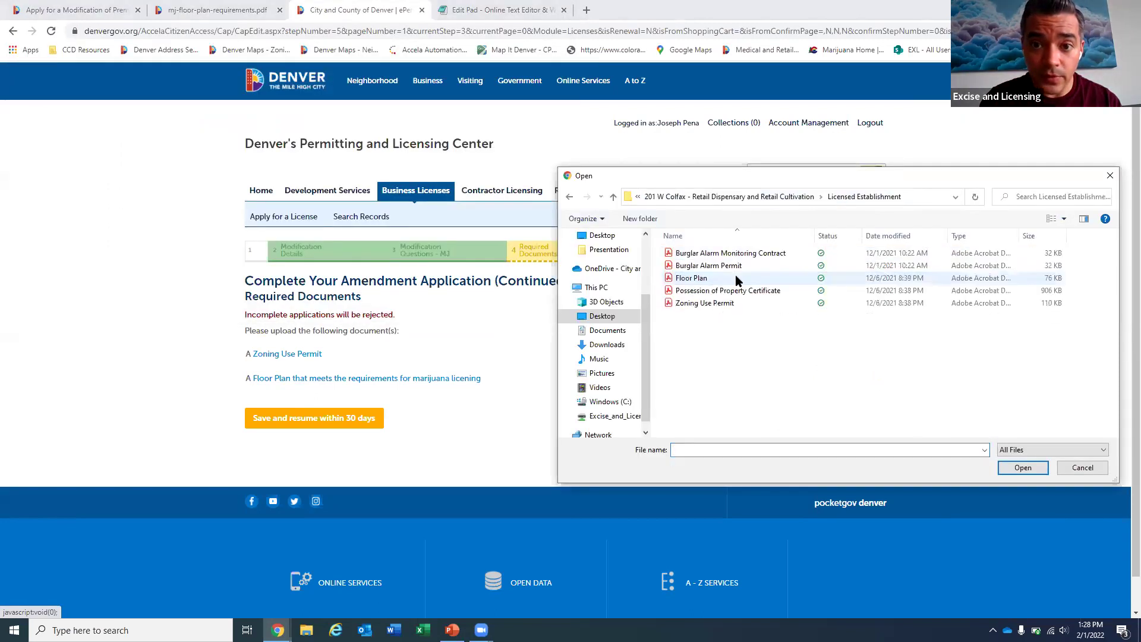
click(721, 306)
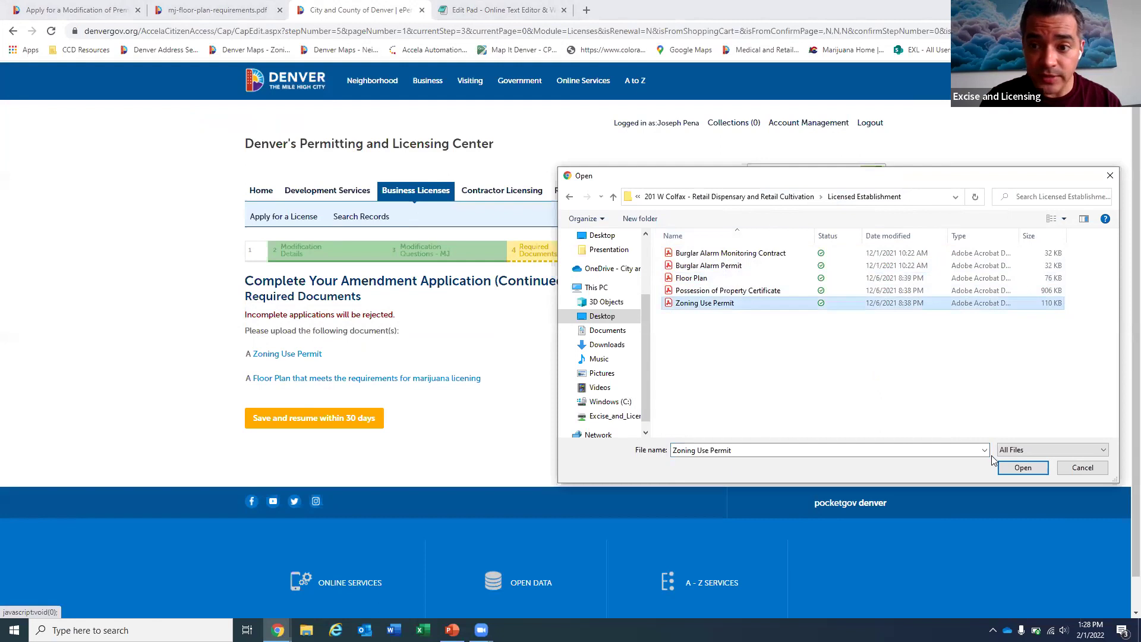
click(1023, 468)
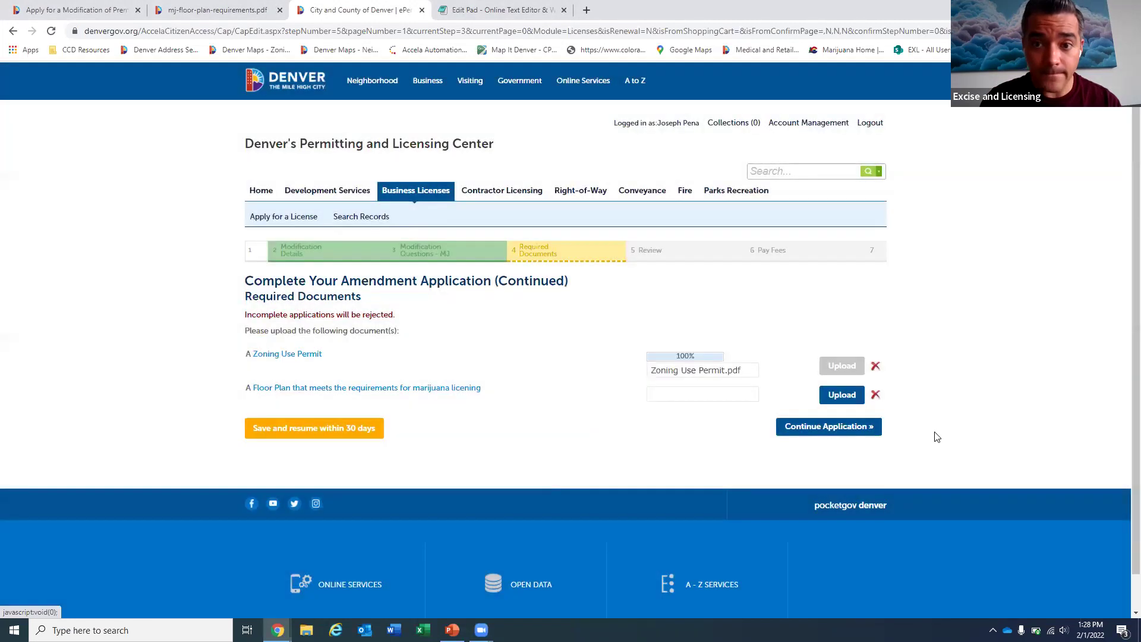
Upload the Floor Plan file from the Licensed Establishment folder as the marijuana licensing floor plan.
click(847, 438)
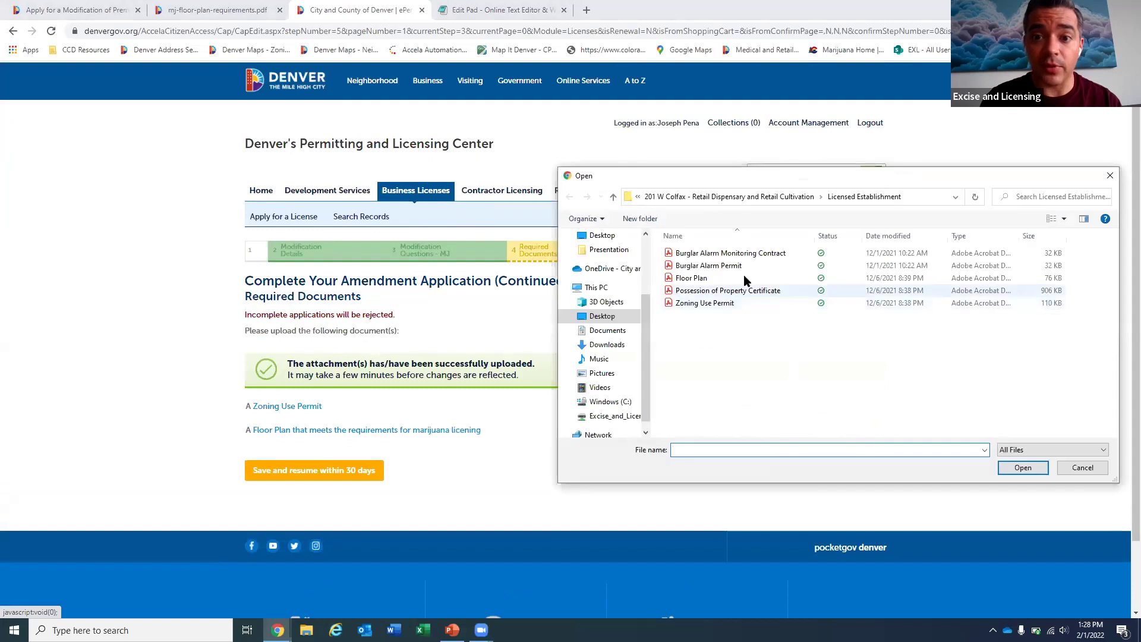
click(746, 278)
click(1017, 467)
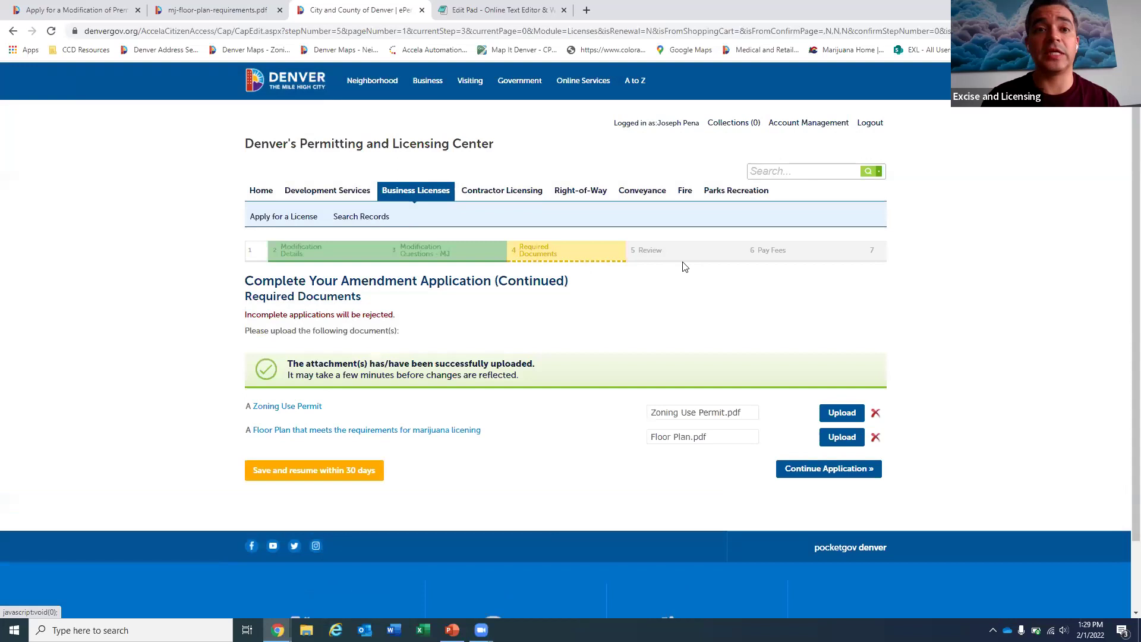
Examine the example current and proposed floor plans in the mj-floor-plan-requirements PDF again and return to the required documents page.
click(217, 10)
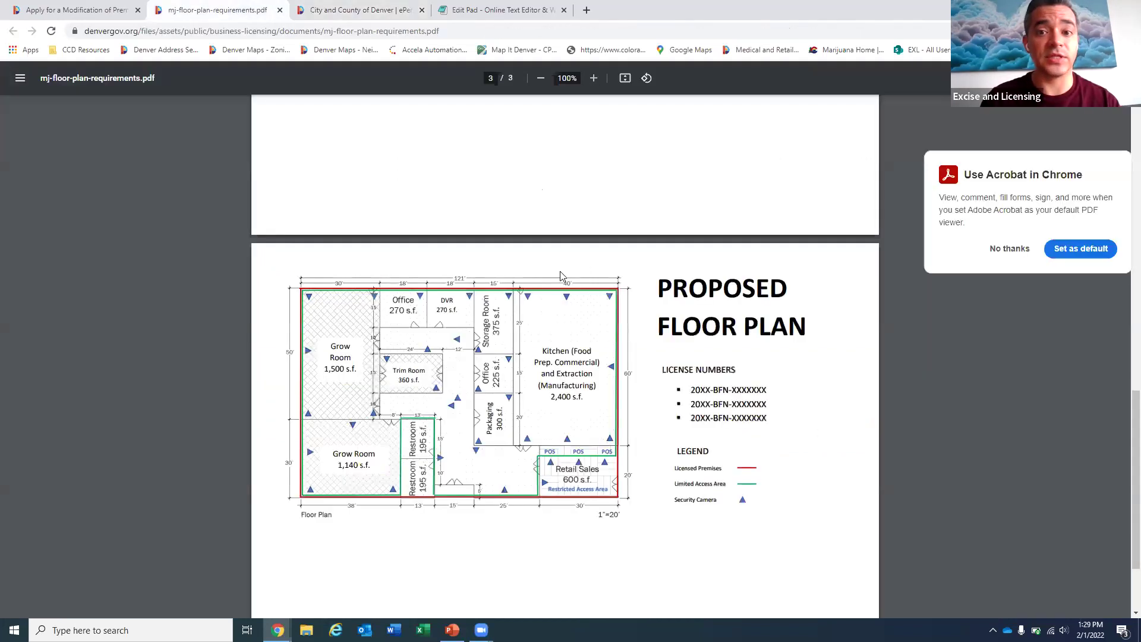
scroll(600, 313, up, 2)
scroll(601, 313, down, 3)
scroll(601, 312, up, 3)
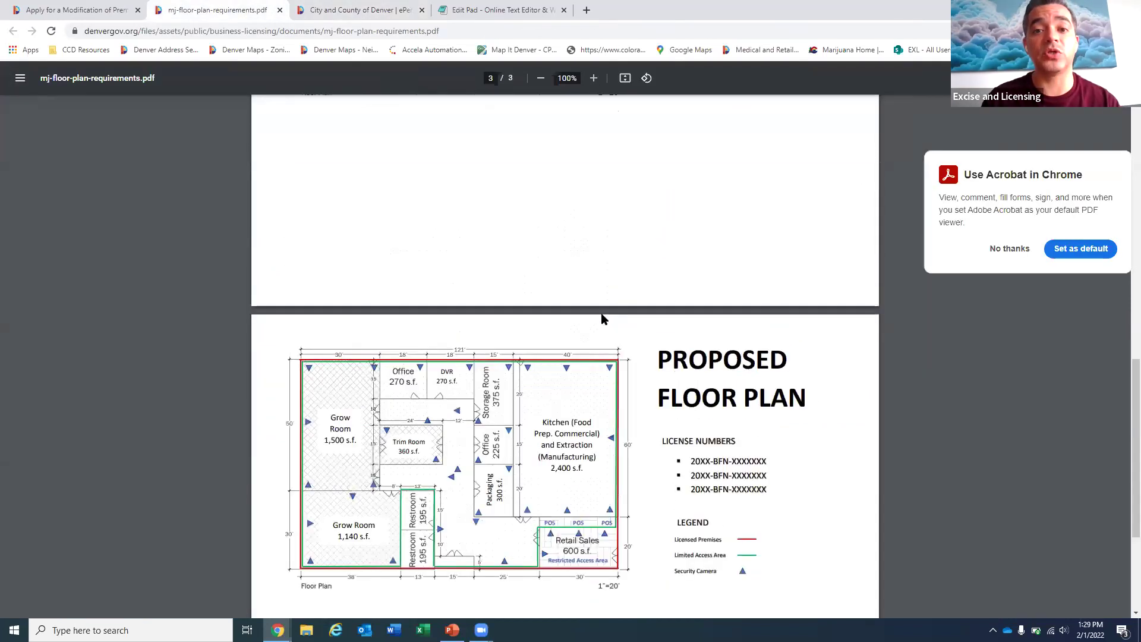
scroll(602, 313, up, 8)
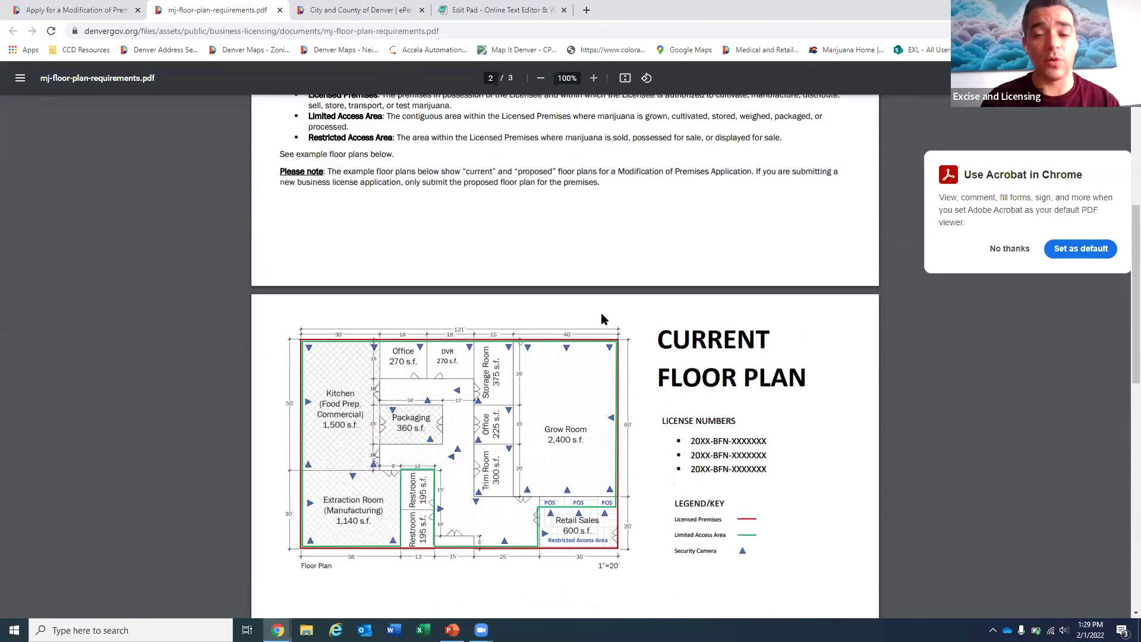
scroll(601, 313, down, 9)
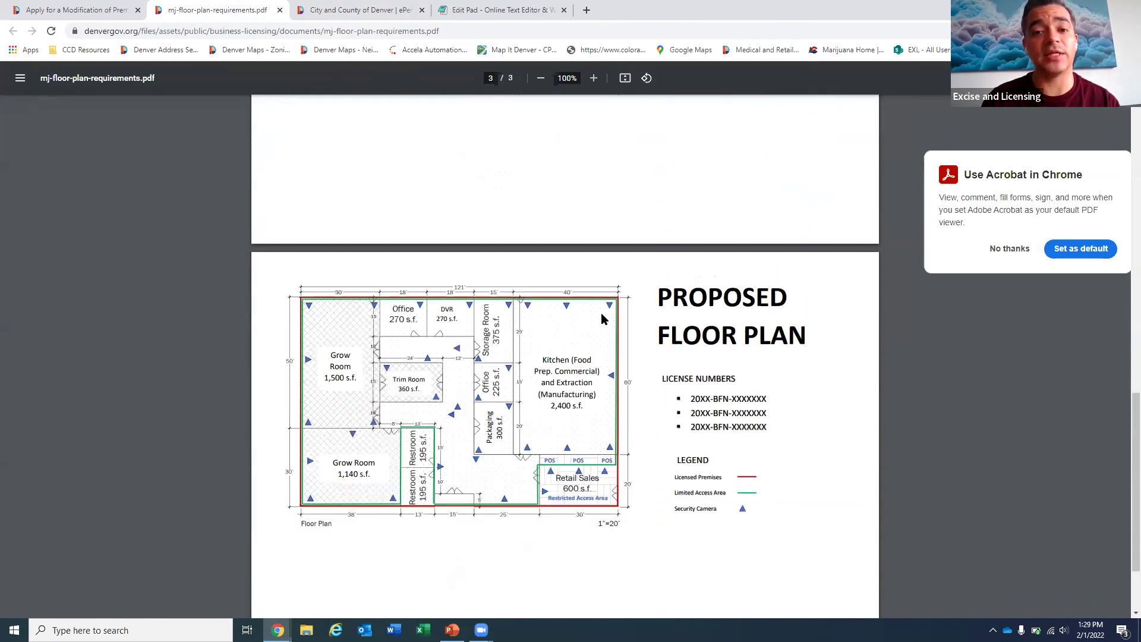
scroll(601, 313, down, 2)
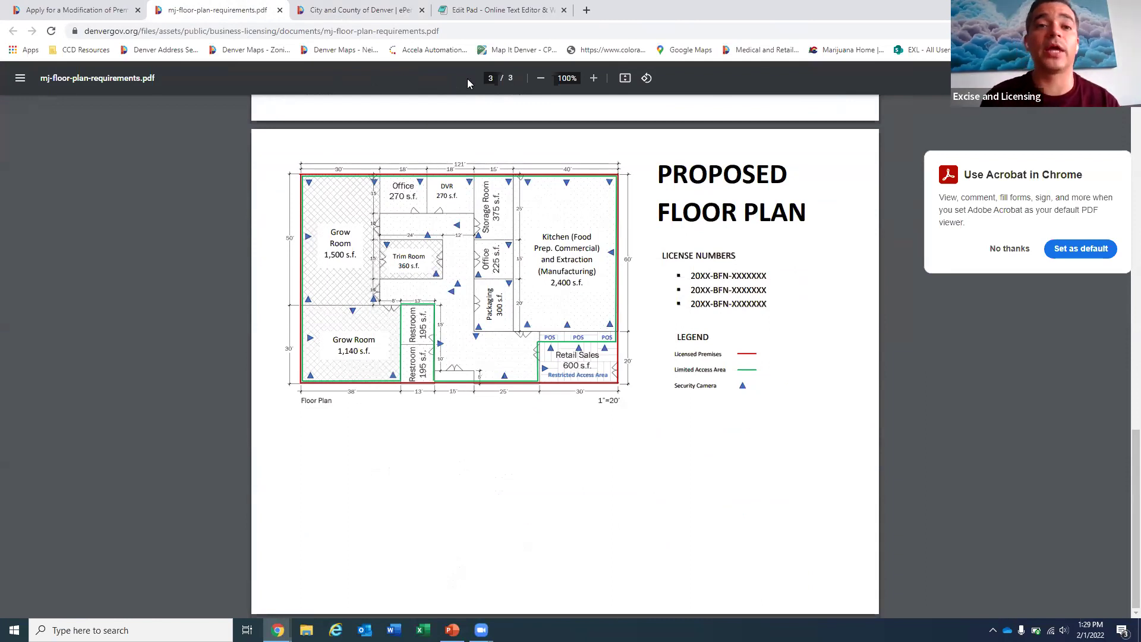
click(404, 10)
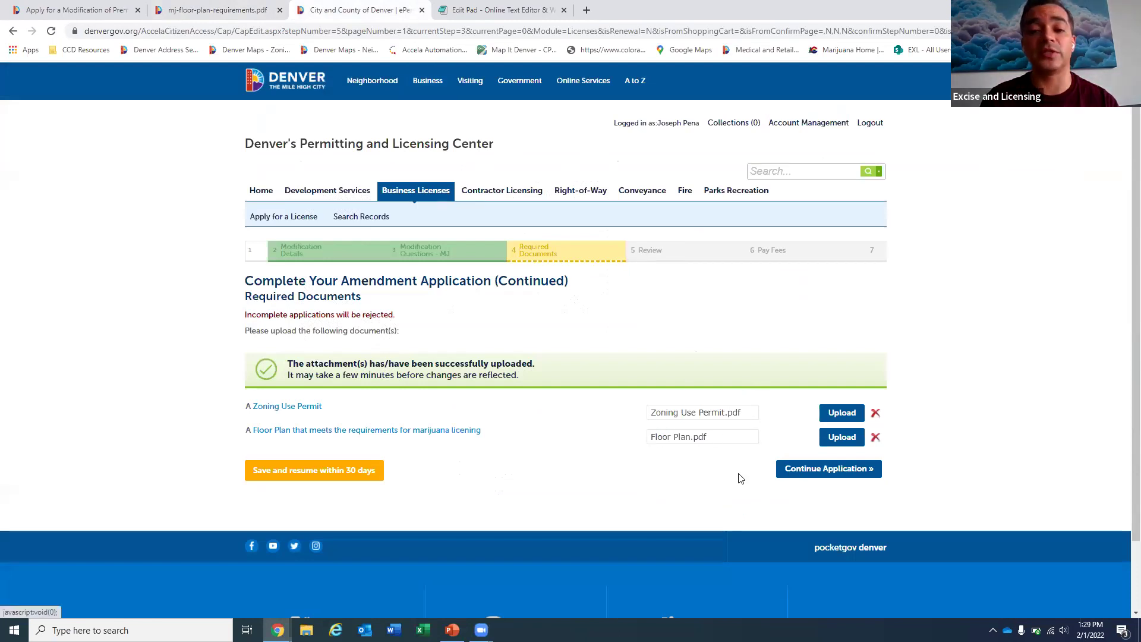
Advance the application to Review and check the modification details, marijuana question answers and uploaded documents.
click(812, 469)
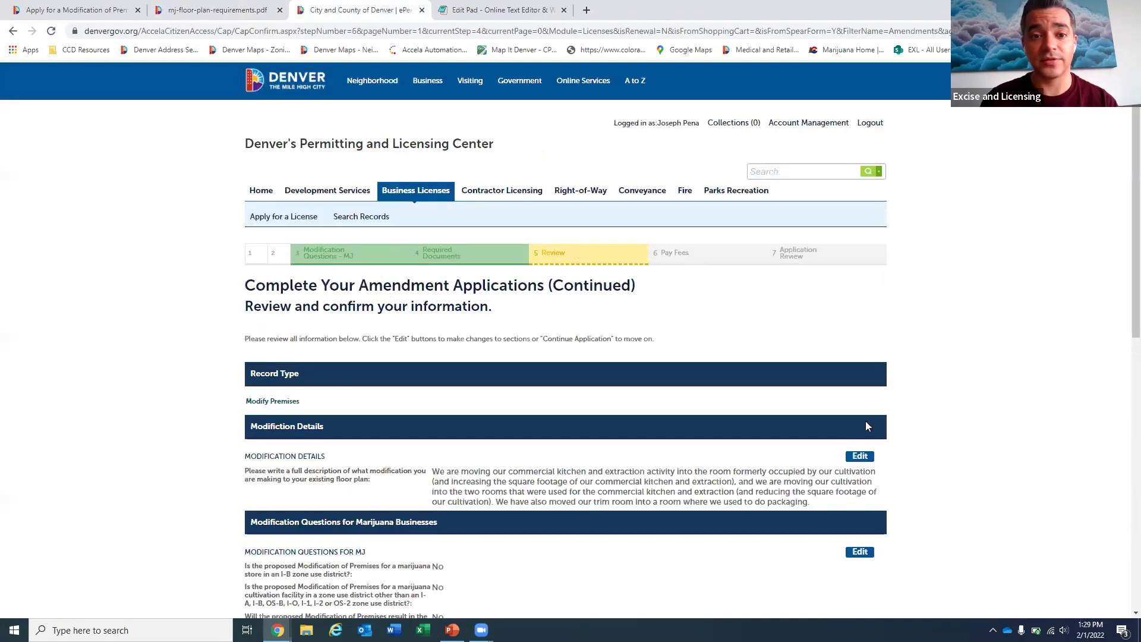
scroll(911, 416, down, 3)
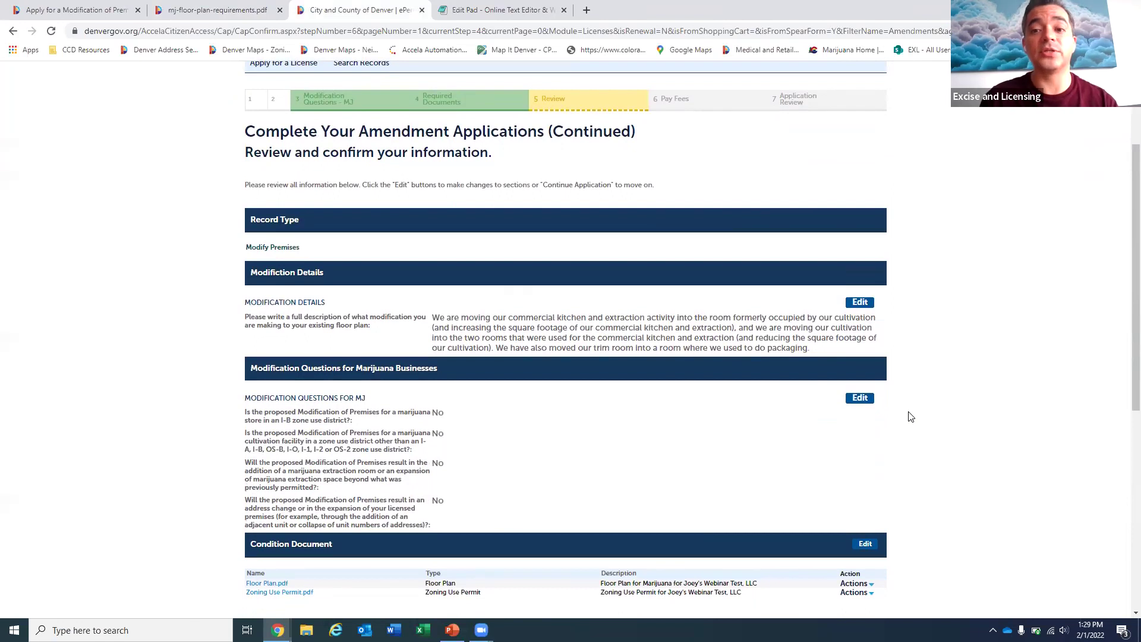
scroll(911, 416, down, 1)
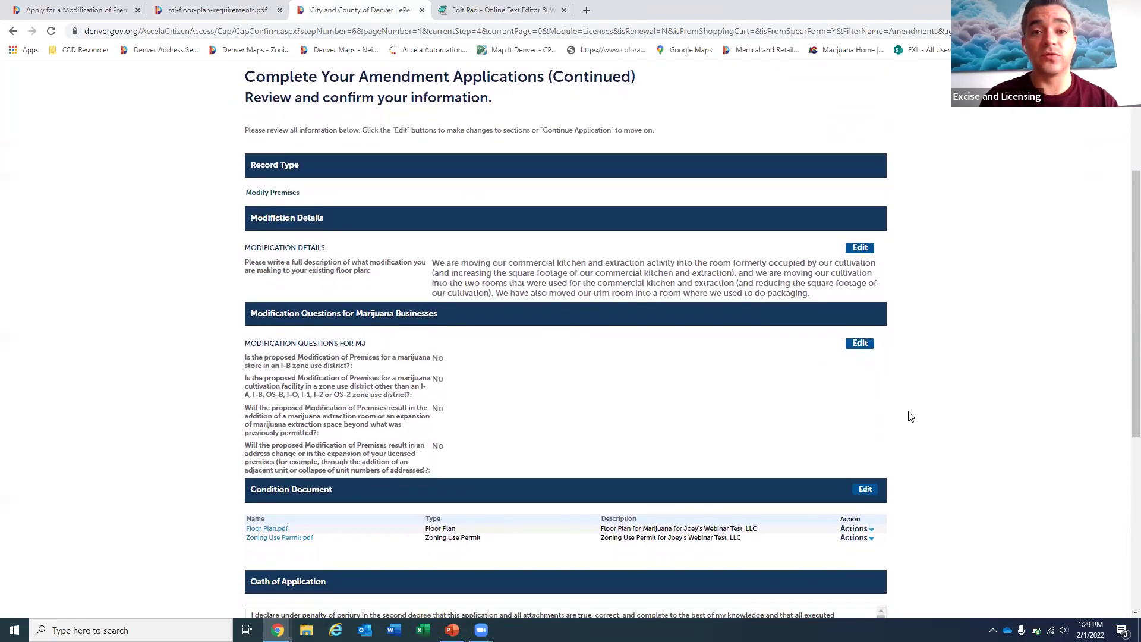
scroll(911, 417, down, 1)
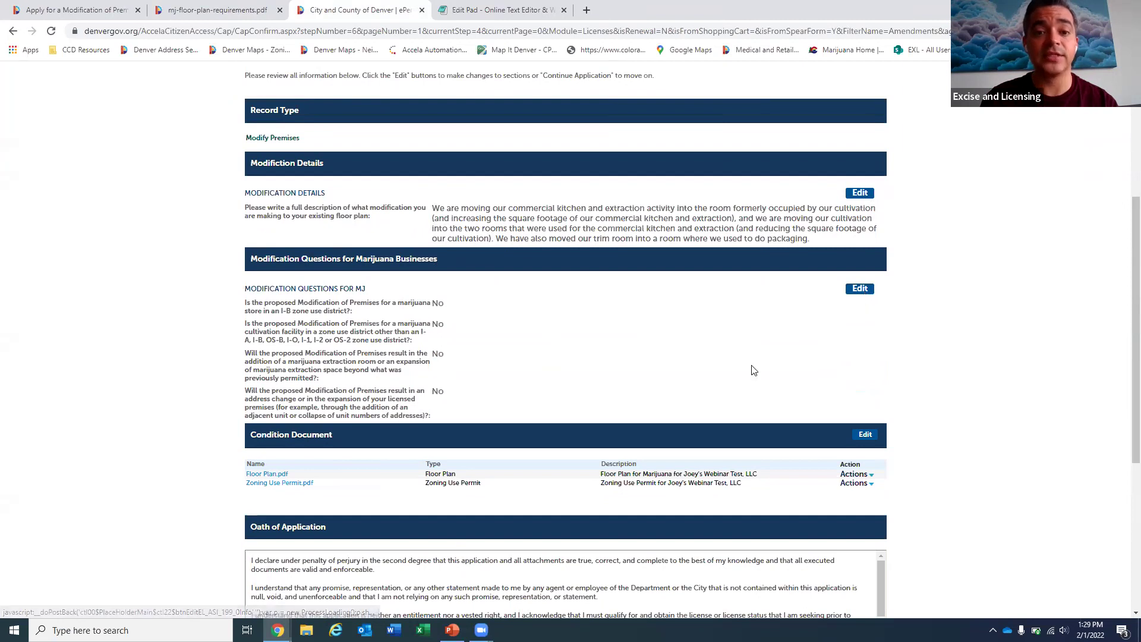
scroll(752, 371, down, 1)
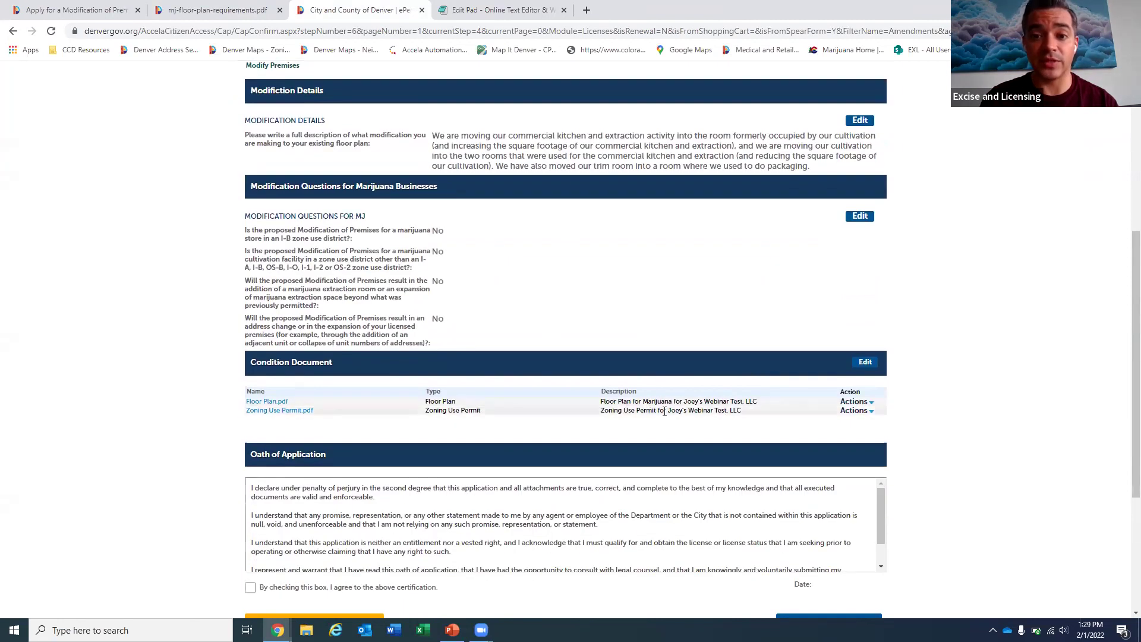
scroll(927, 434, down, 2)
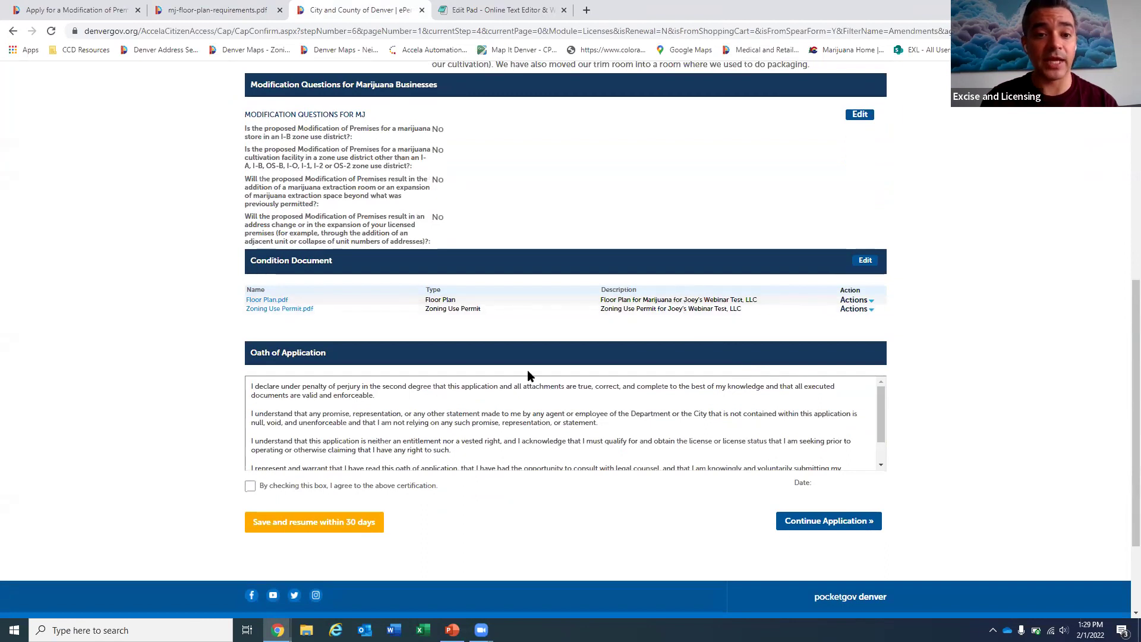
Agree to the Oath of Application certification, submit the Modify Premises amendment and highlight the issued record number.
scroll(670, 445, down, 1)
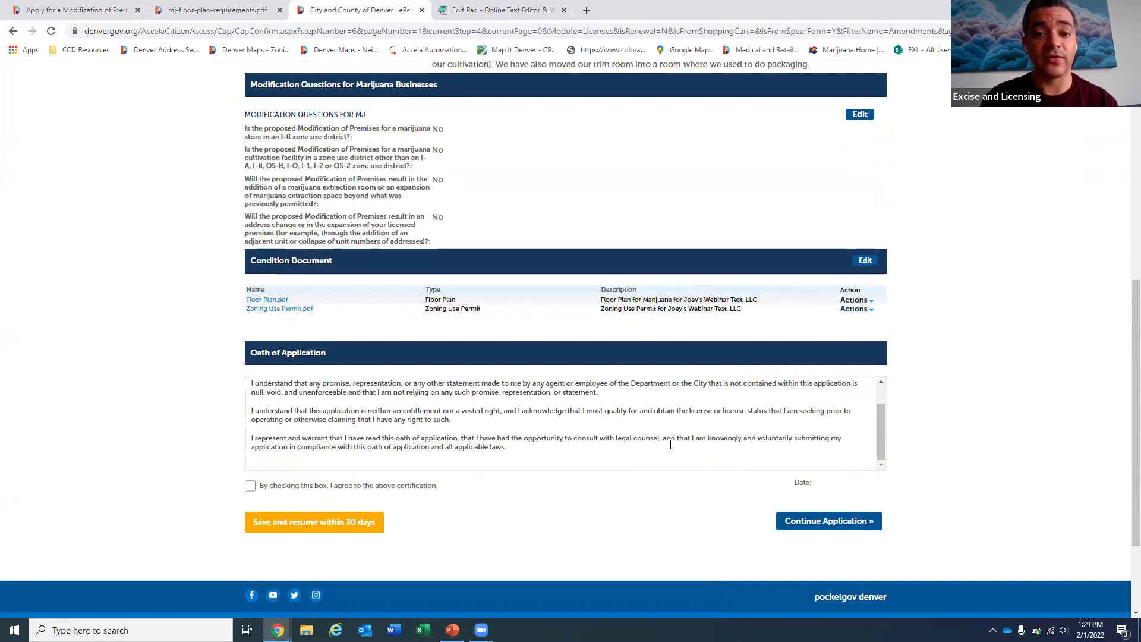
scroll(670, 446, up, 1)
click(250, 486)
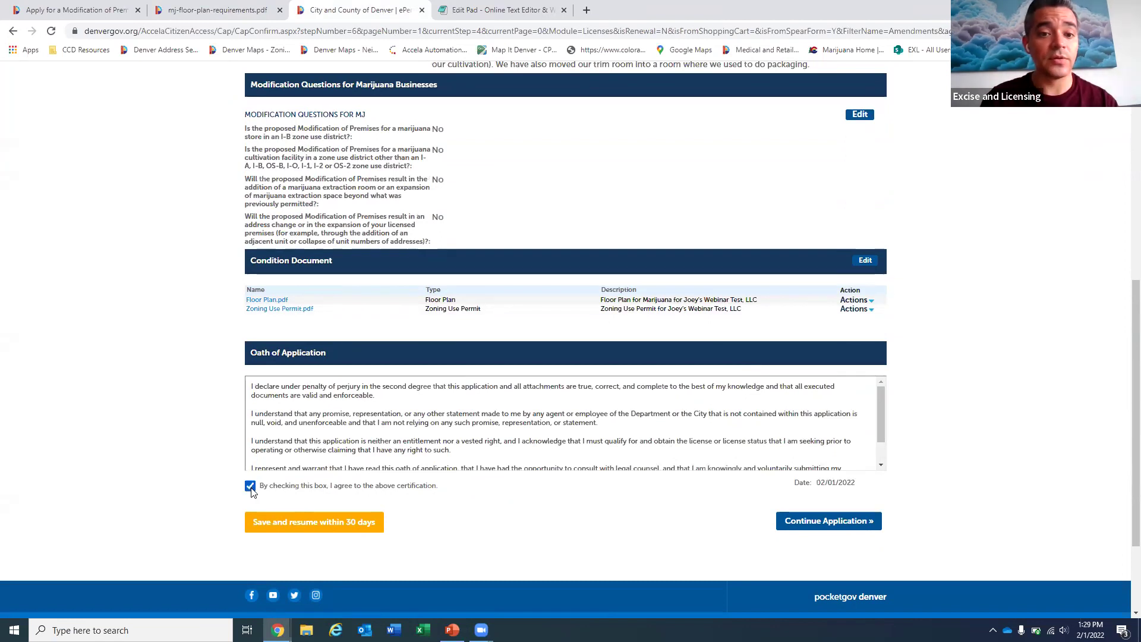
click(844, 529)
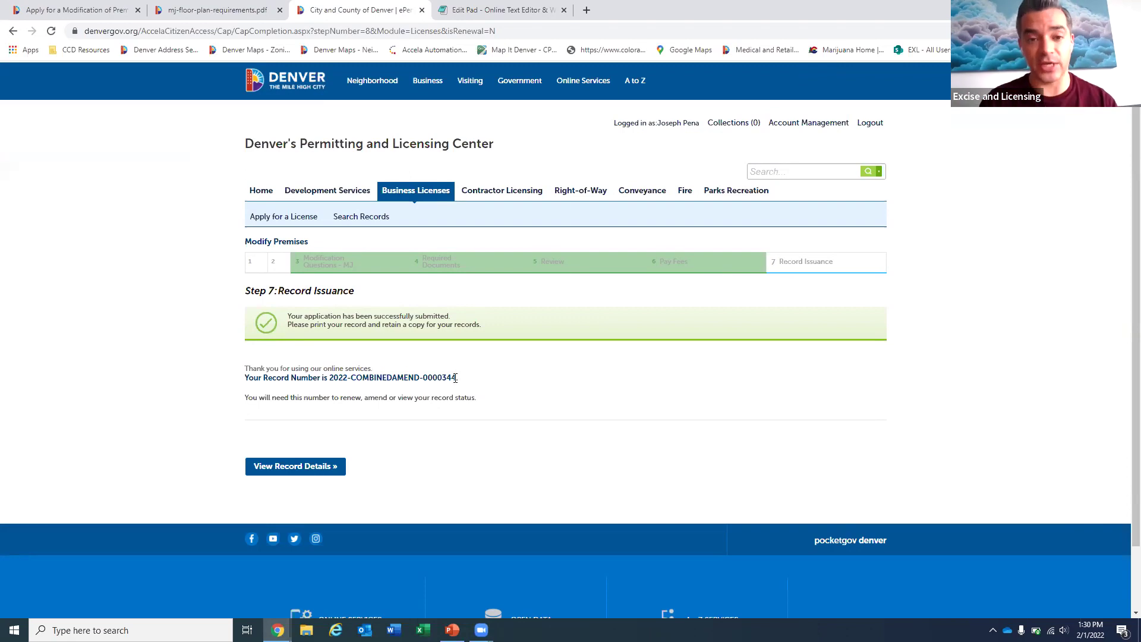
drag(455, 378, 330, 380)
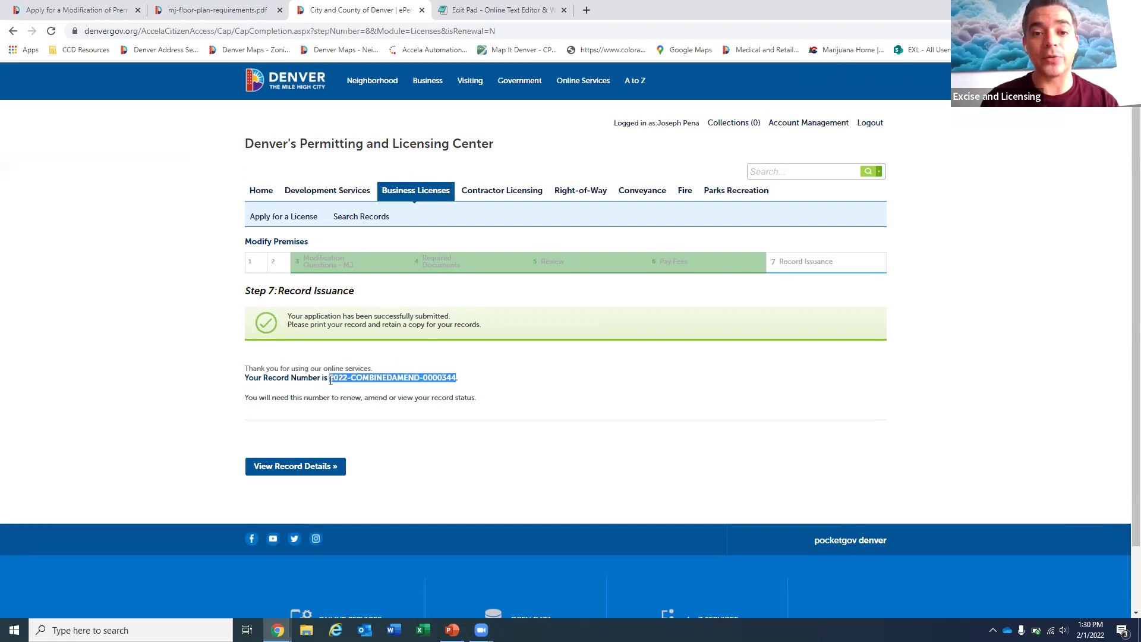
click(465, 383)
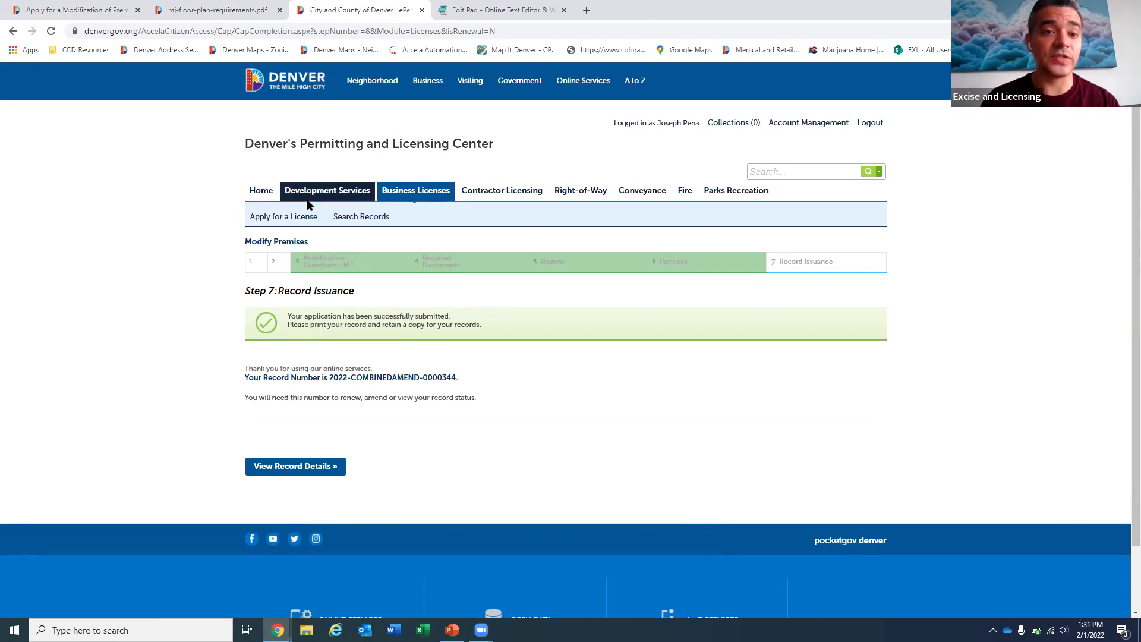
Display the account's Business Licenses list in My Records.
click(267, 192)
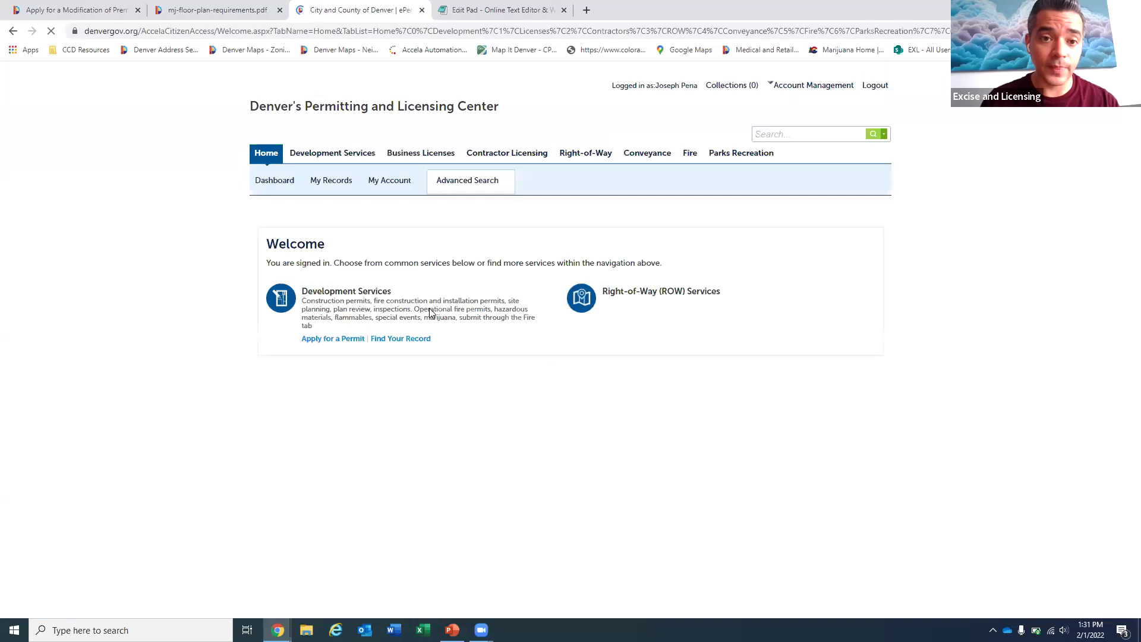
click(326, 219)
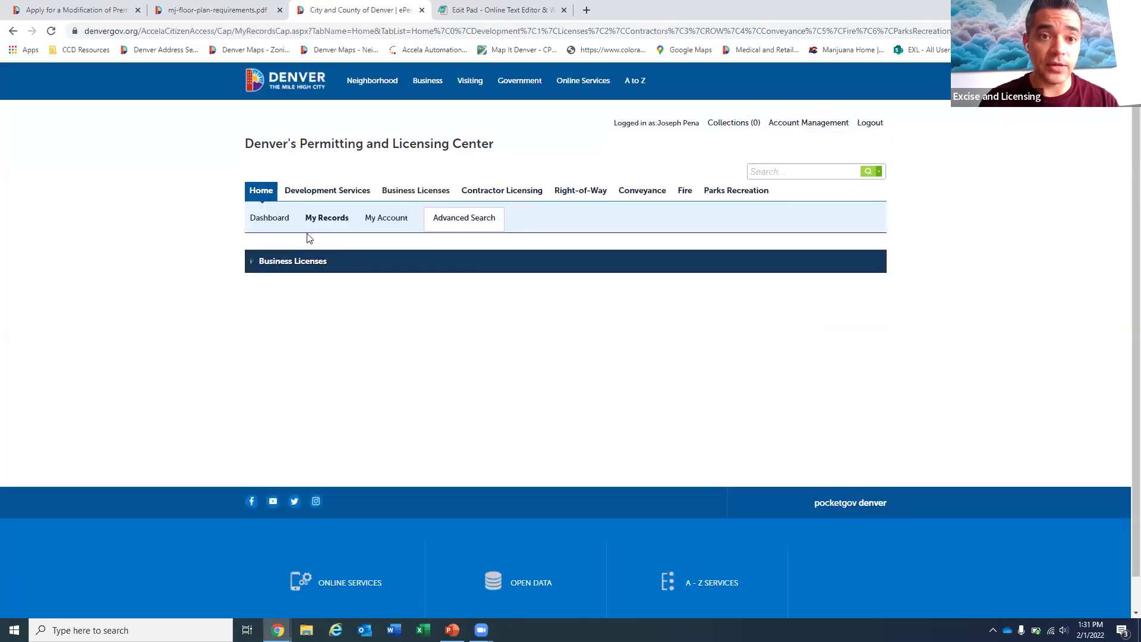
click(254, 265)
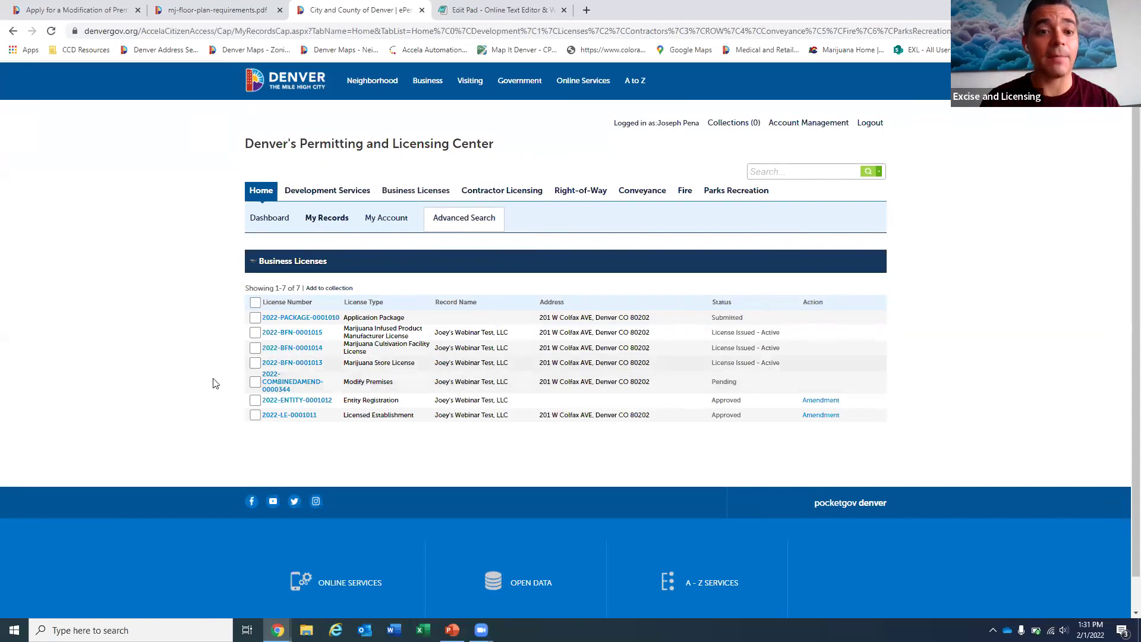
Open the pending Modify Premises record, check where its fees can be found, and return to the expanded Business Licenses list.
click(298, 380)
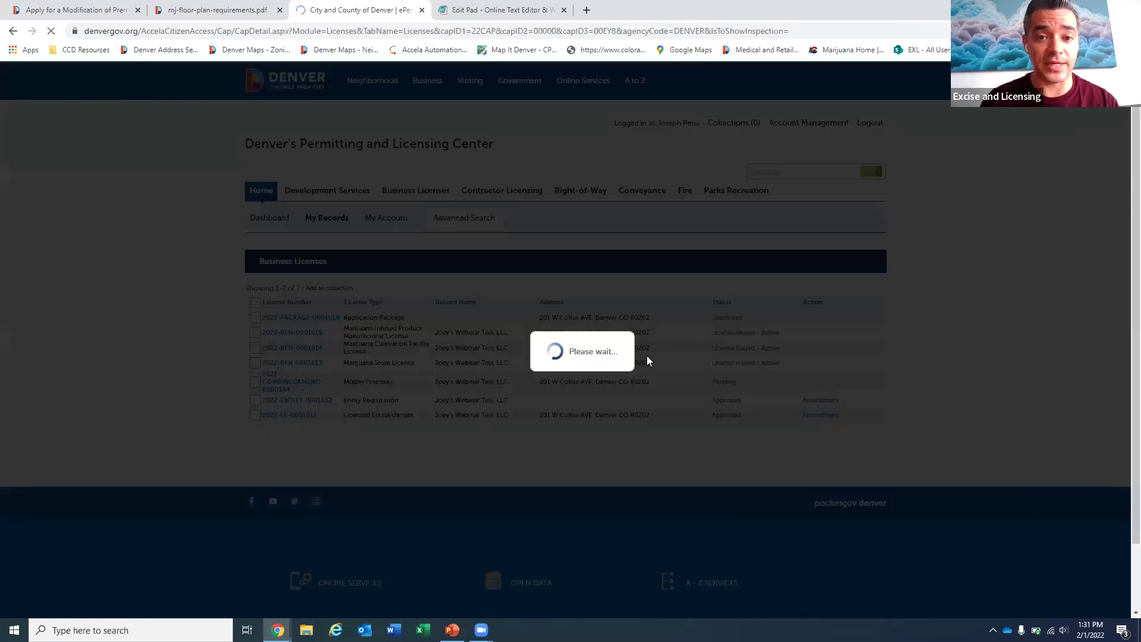
scroll(648, 360, down, 3)
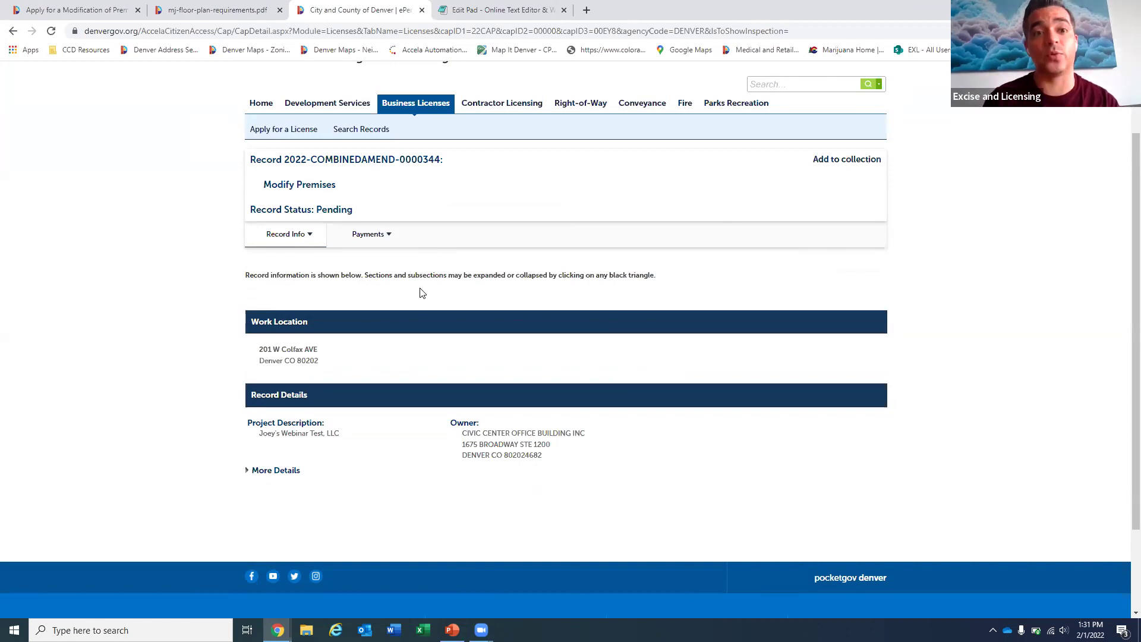
click(384, 240)
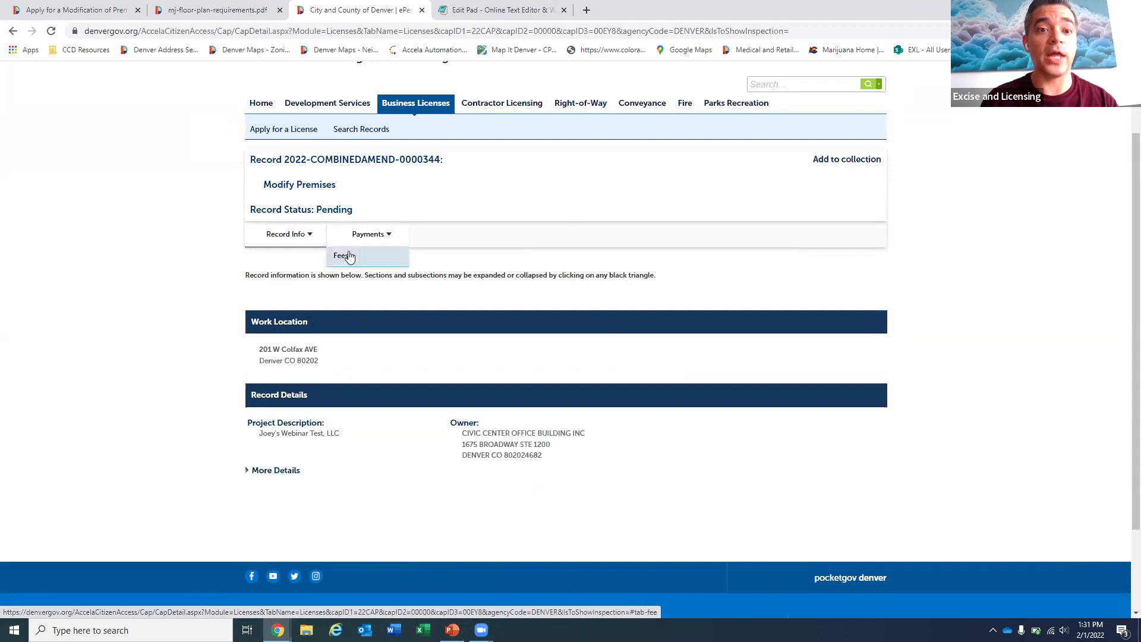
click(13, 31)
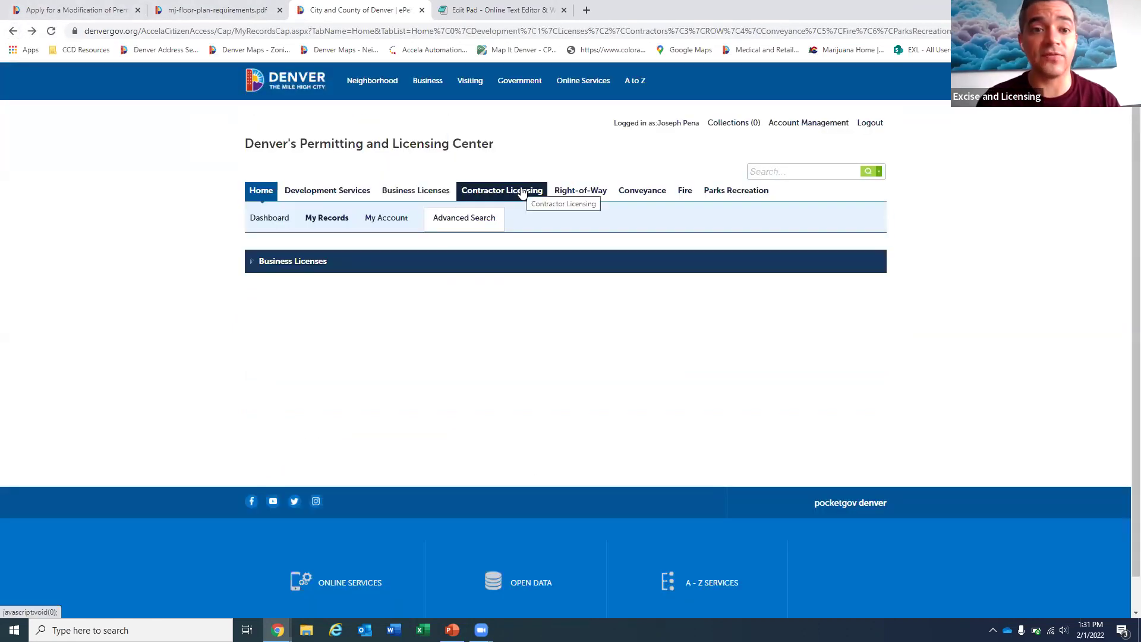
click(250, 265)
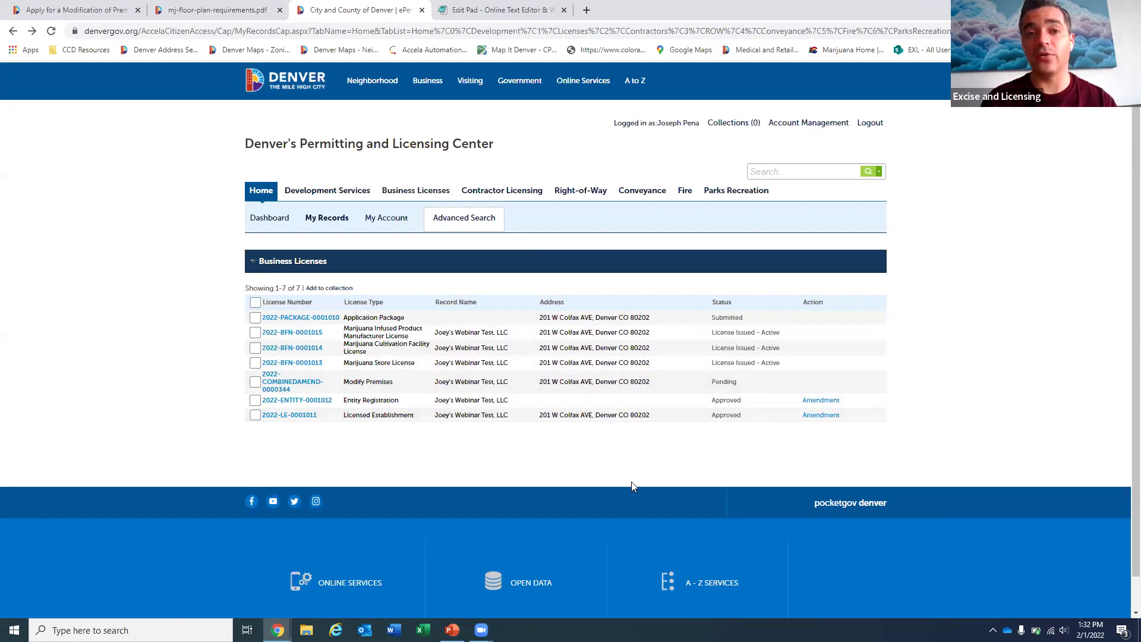
Examine steps 6 to 9 of the Modification of Premises instructions, covering required fees, city review and inspections, emailing Excise and Licenses, and license issuance.
click(67, 11)
scroll(408, 341, up, 20)
scroll(408, 341, up, 10)
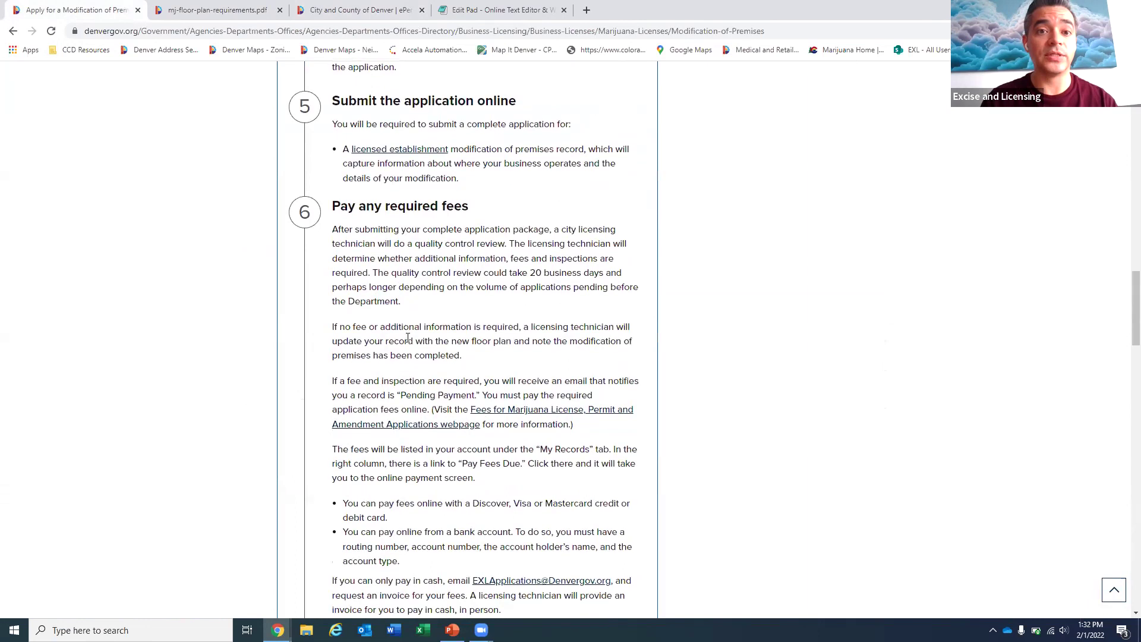
scroll(465, 281, down, 1)
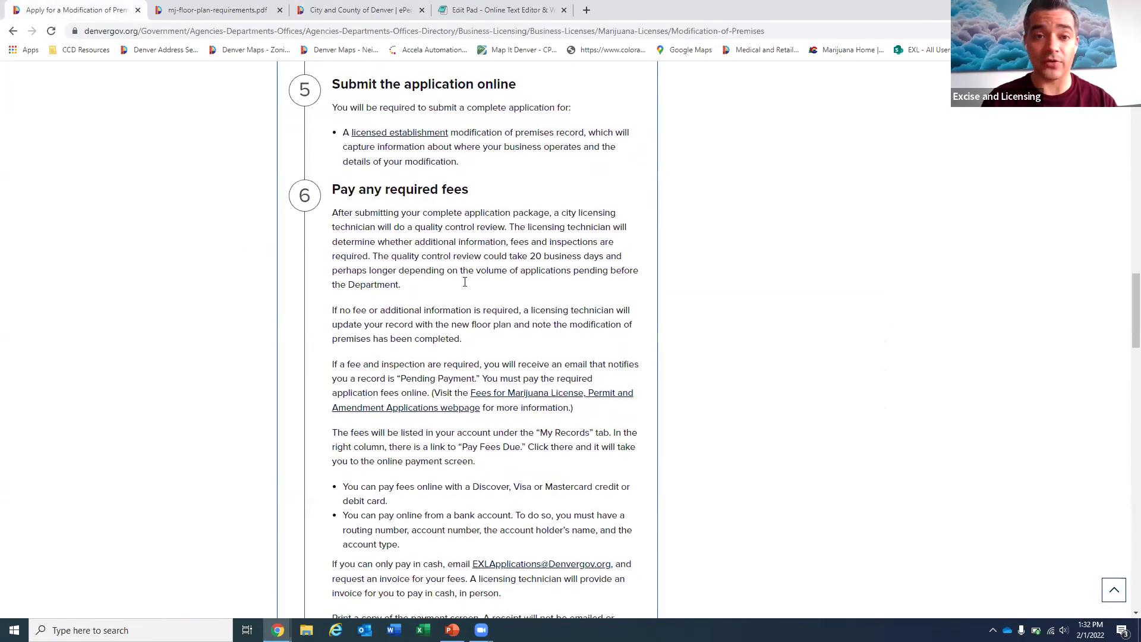
scroll(465, 281, down, 1)
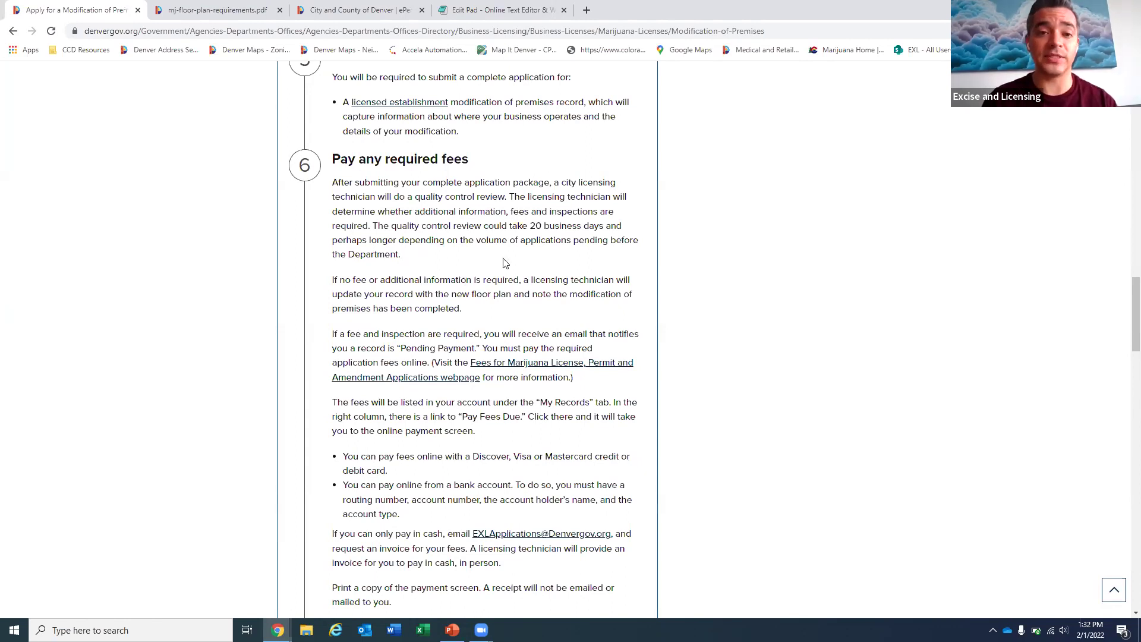
scroll(504, 262, down, 2)
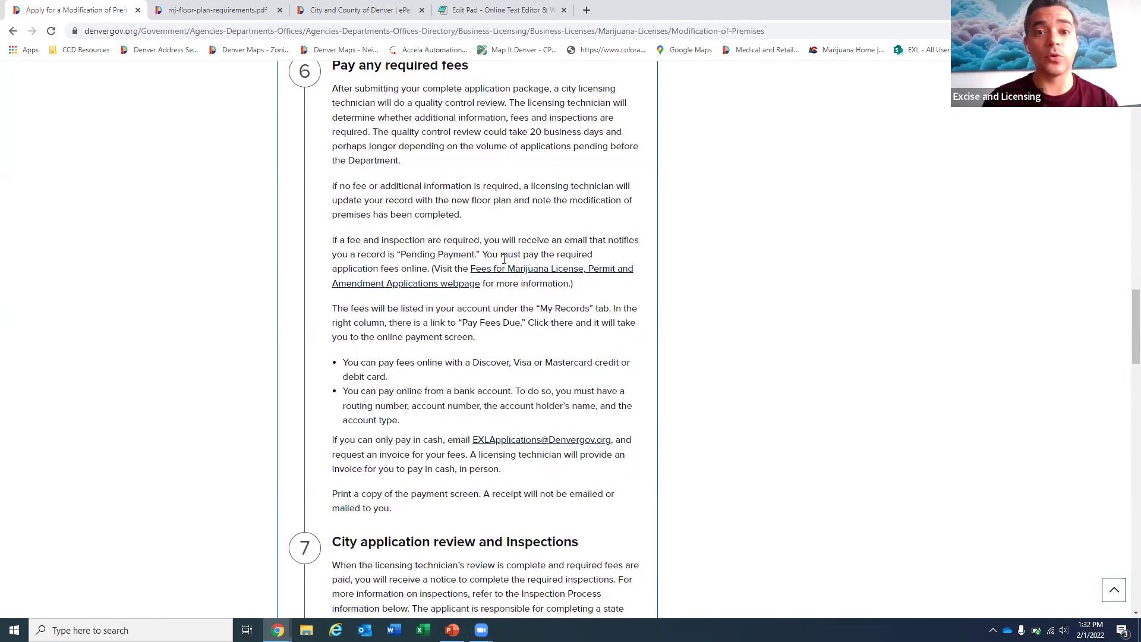
scroll(504, 259, up, 1)
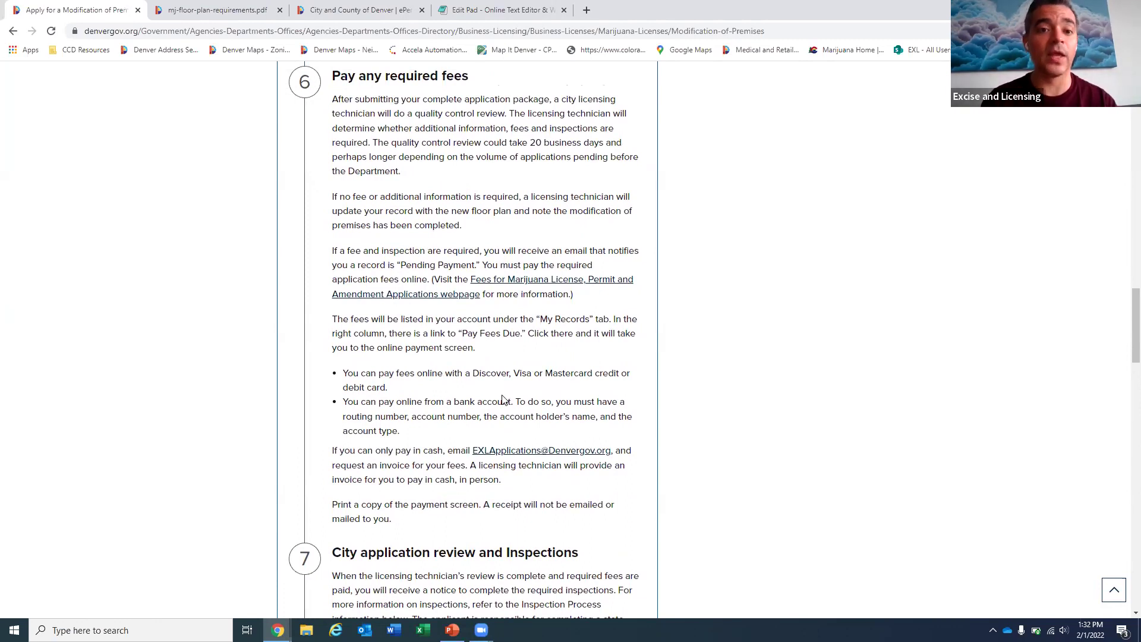
scroll(505, 399, down, 2)
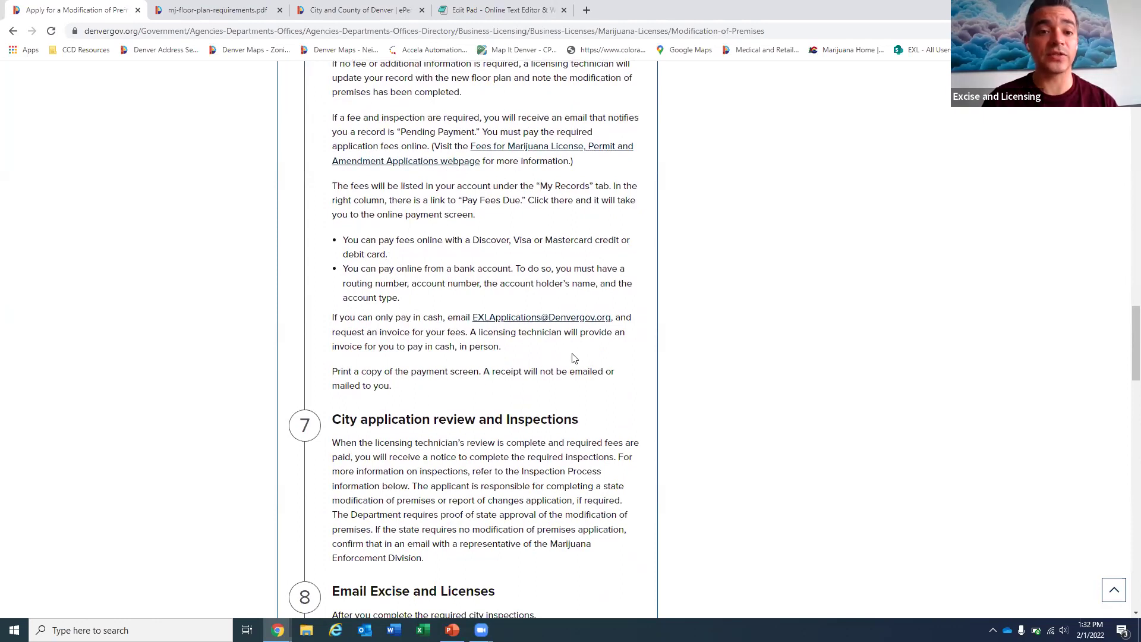
scroll(571, 356, down, 3)
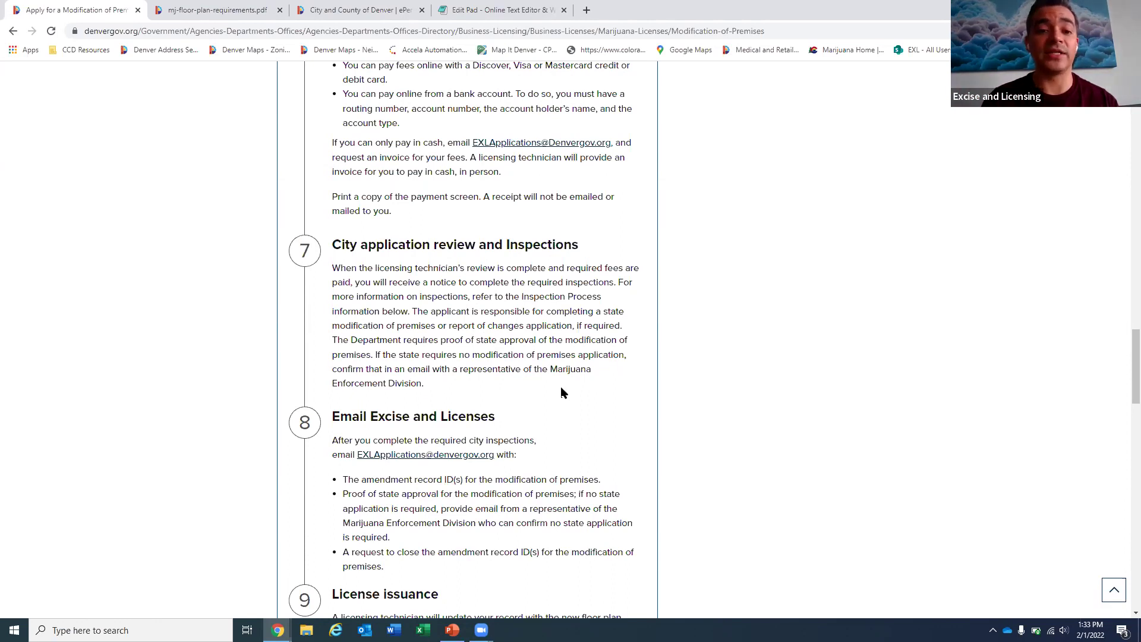
scroll(563, 390, down, 2)
scroll(561, 388, down, 1)
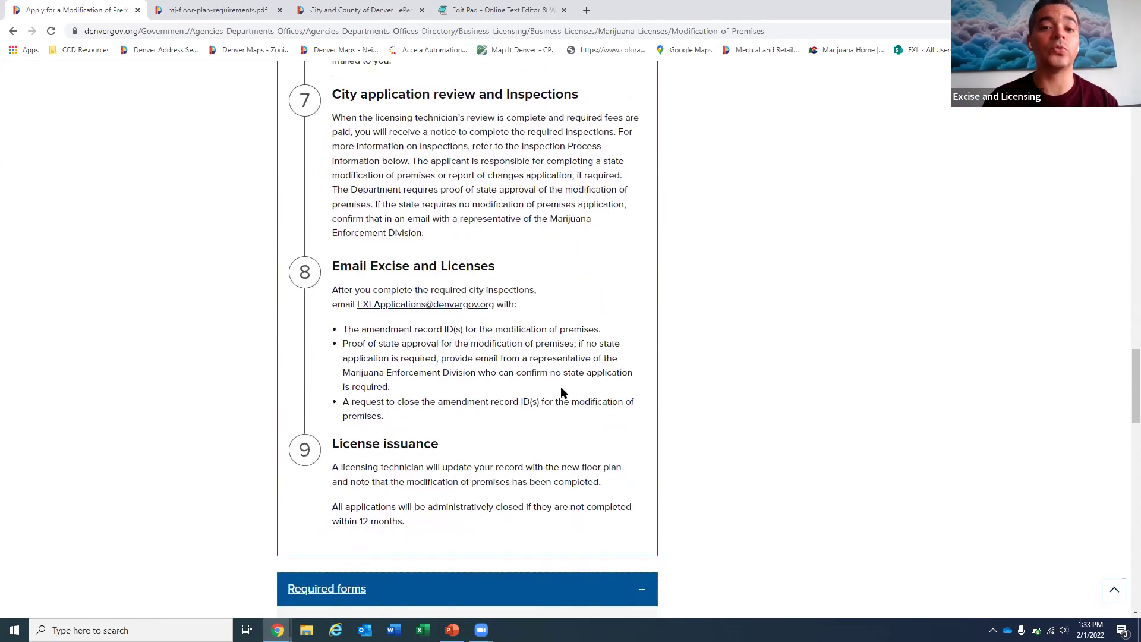